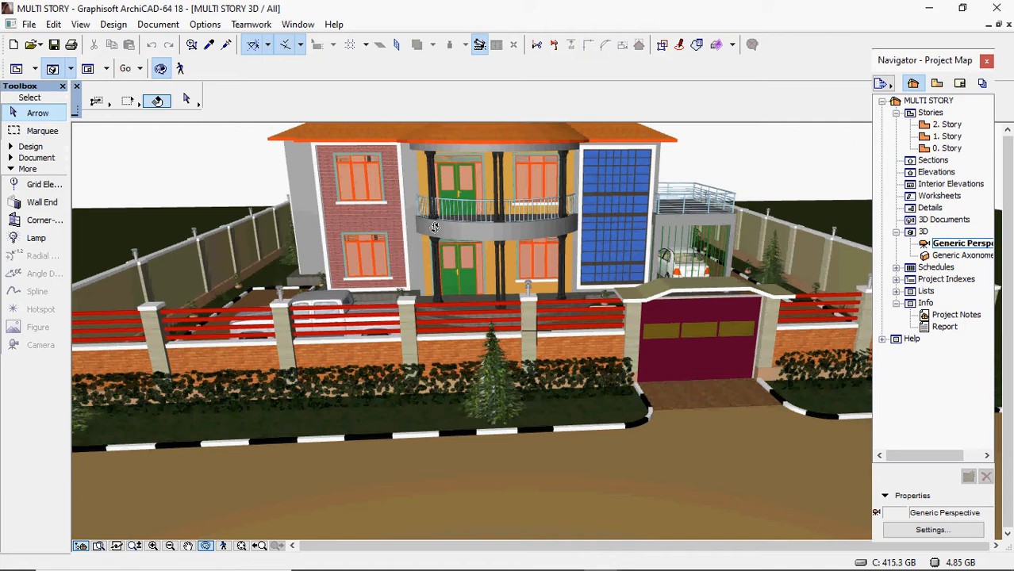
- Examine the multi-storey house model in 3D from several distances, including the front facade, balcony, boundary fence and gate
scroll(435, 240, up, 5)
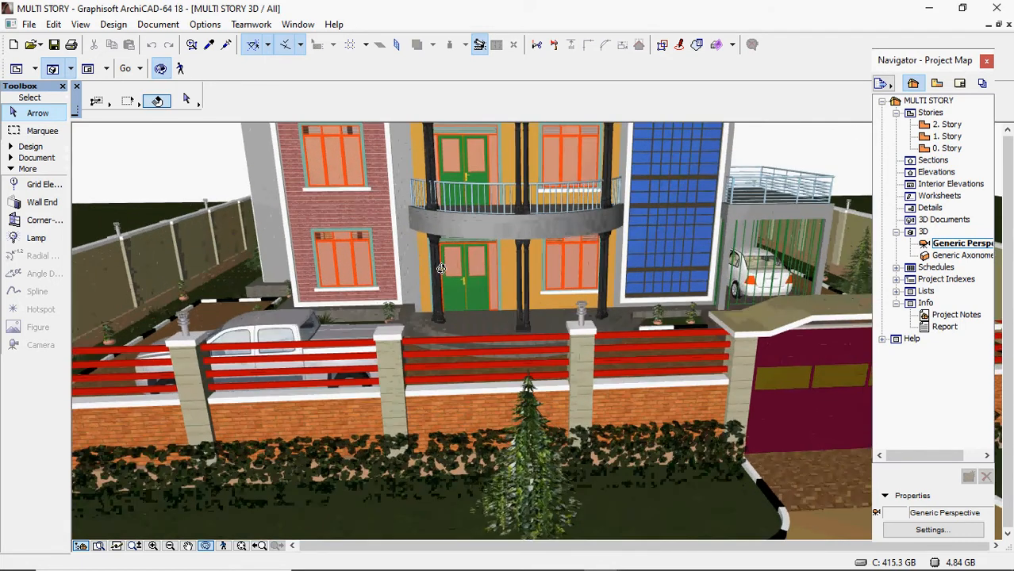
scroll(441, 262, down, 6)
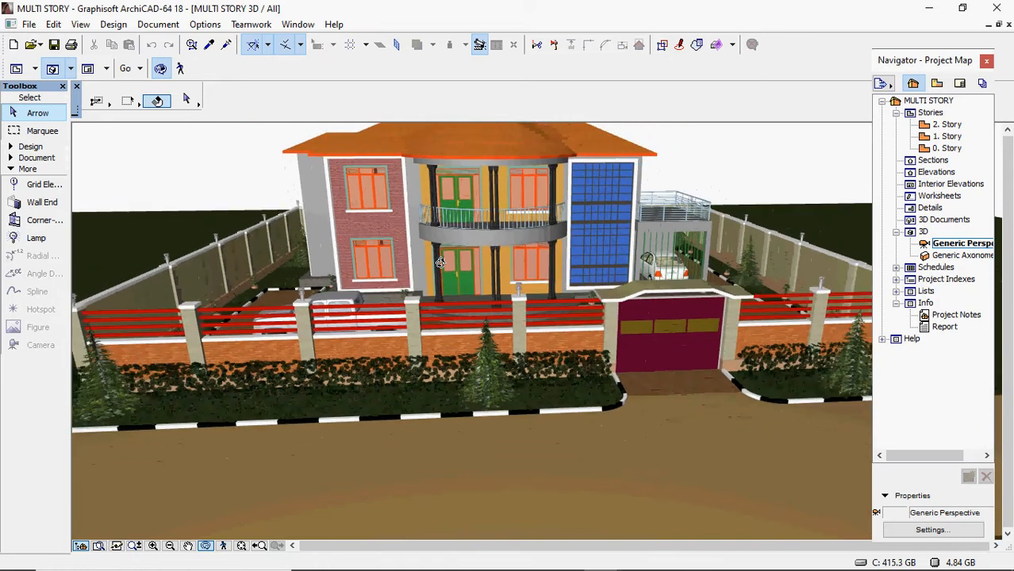
scroll(465, 294, down, 5)
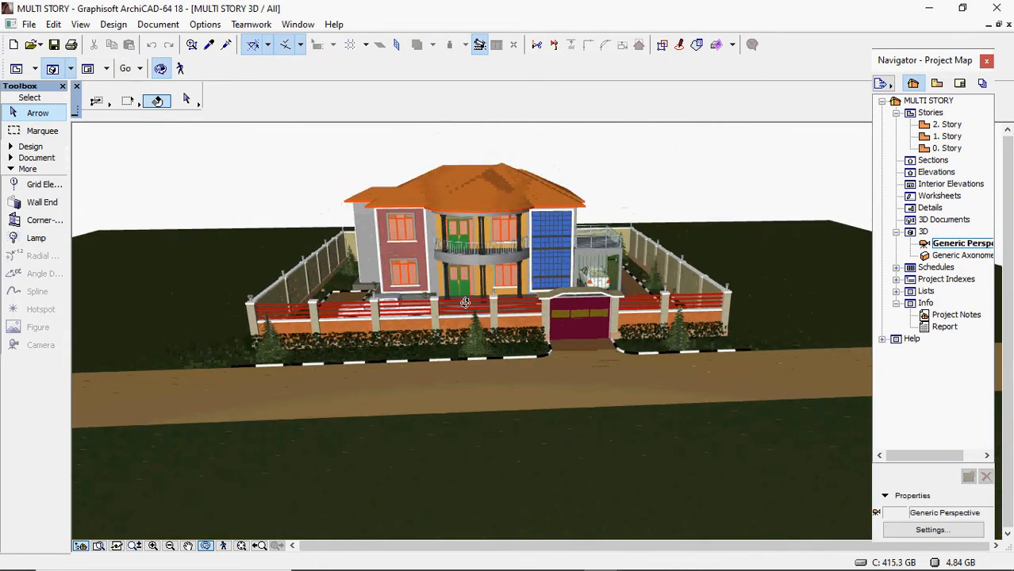
scroll(465, 290, up, 5)
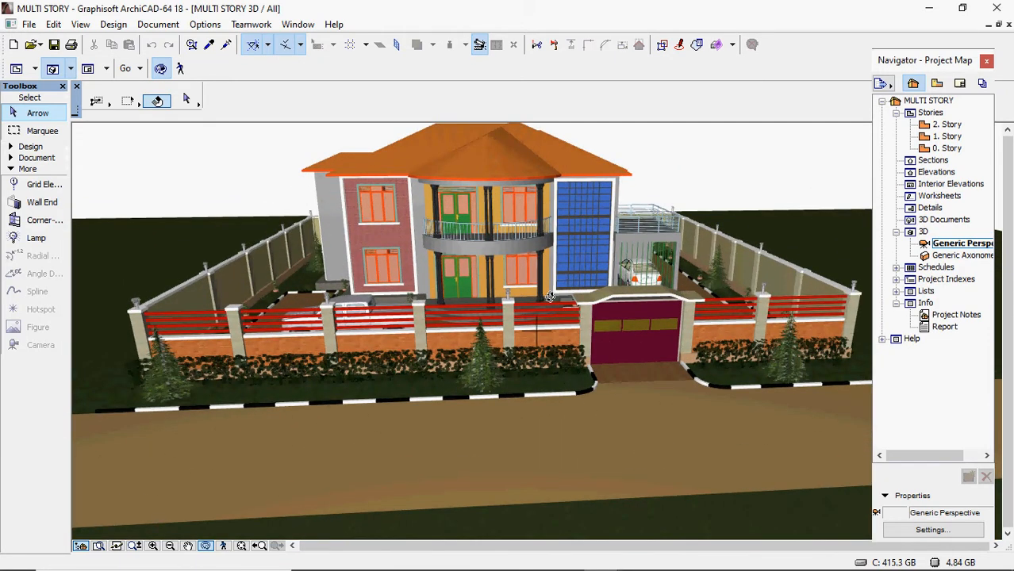
scroll(550, 297, up, 2)
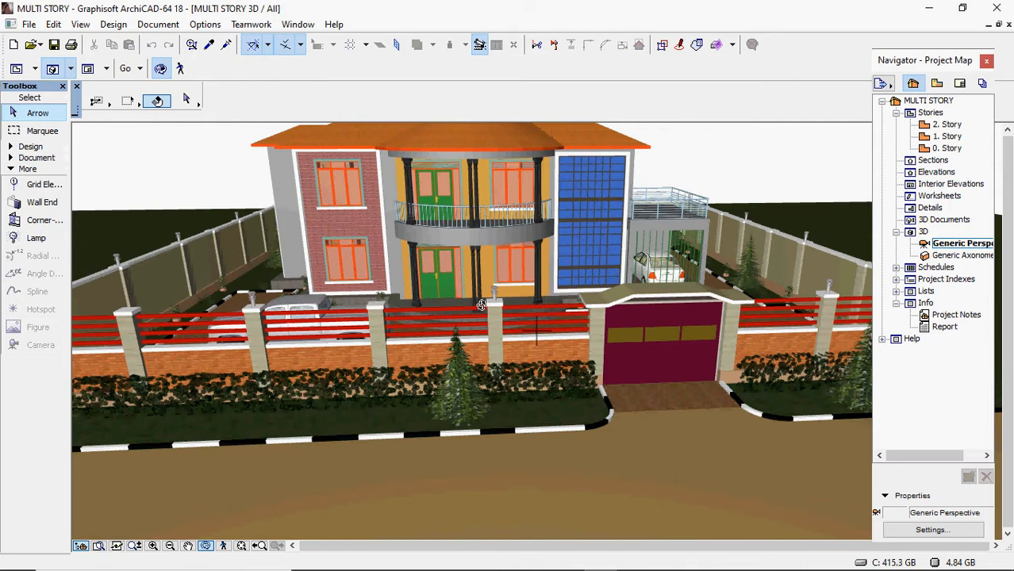
drag(481, 305, 411, 297)
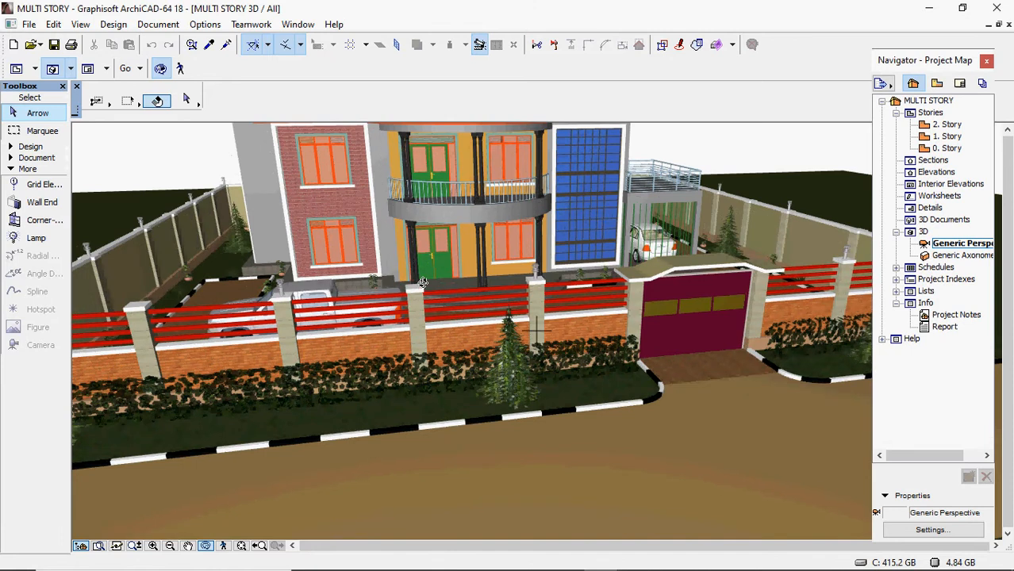
scroll(421, 288, up, 3)
scroll(427, 289, down, 4)
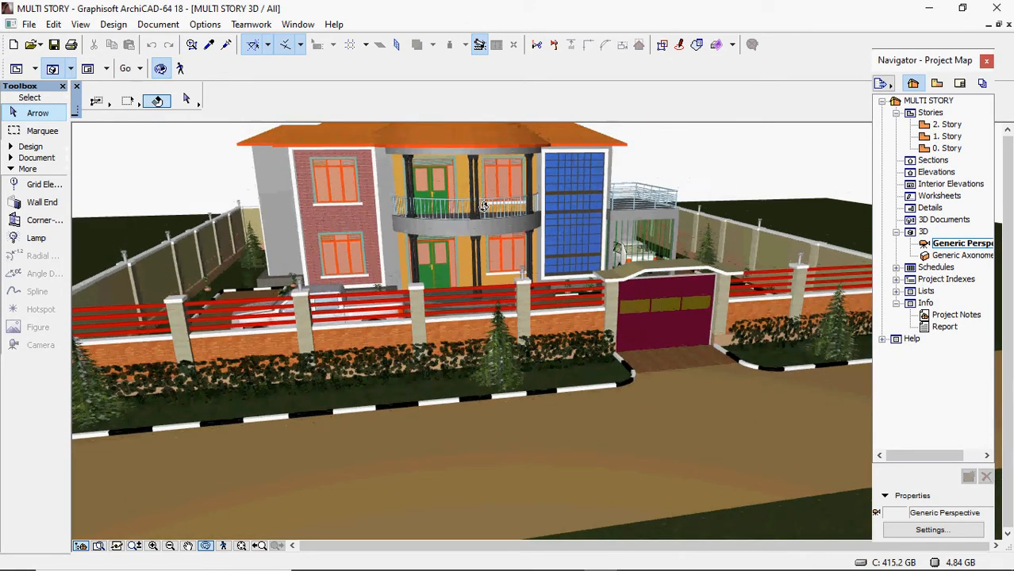
scroll(476, 200, up, 2)
scroll(476, 200, up, 5)
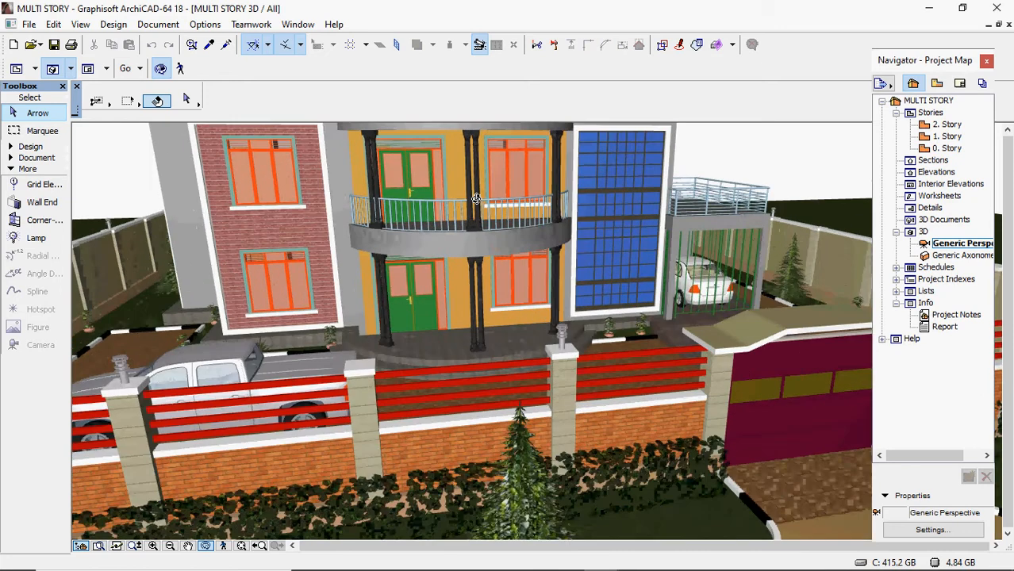
scroll(473, 199, up, 3)
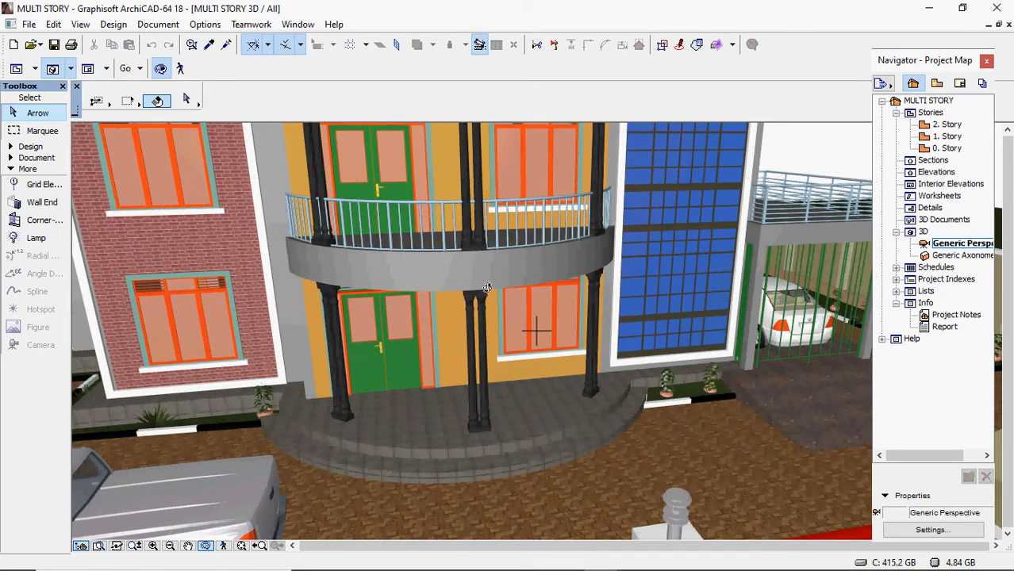
scroll(396, 285, down, 4)
scroll(397, 286, down, 5)
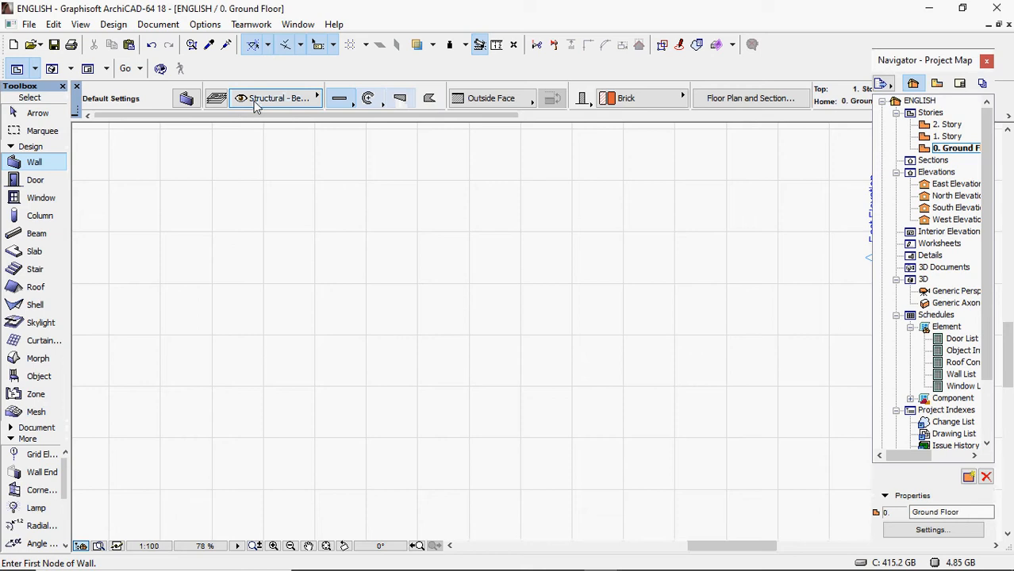
- Try the curved, trapezoid and polygon wall geometry methods, and return to the straight method
click(367, 100)
click(400, 101)
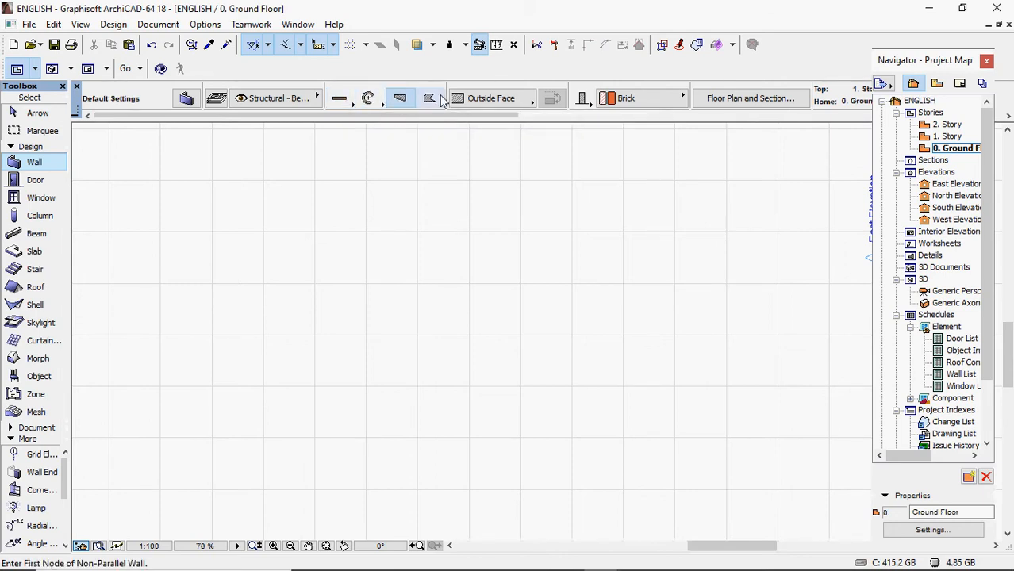
click(429, 99)
click(341, 104)
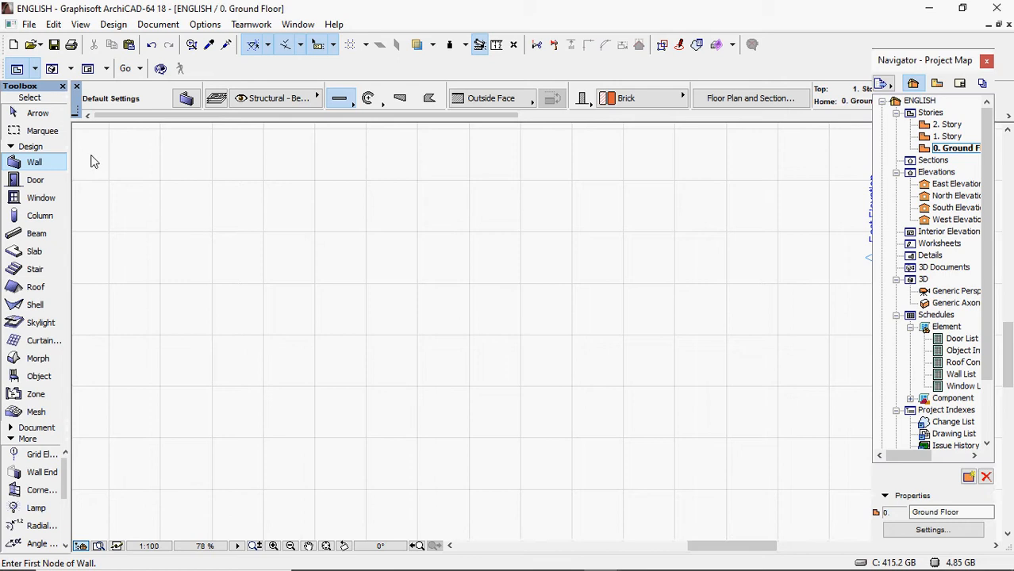
- Set the default wall's building material to Brick and its thickness to 20, keeping the Stucco - White Rough surface
double_click(40, 163)
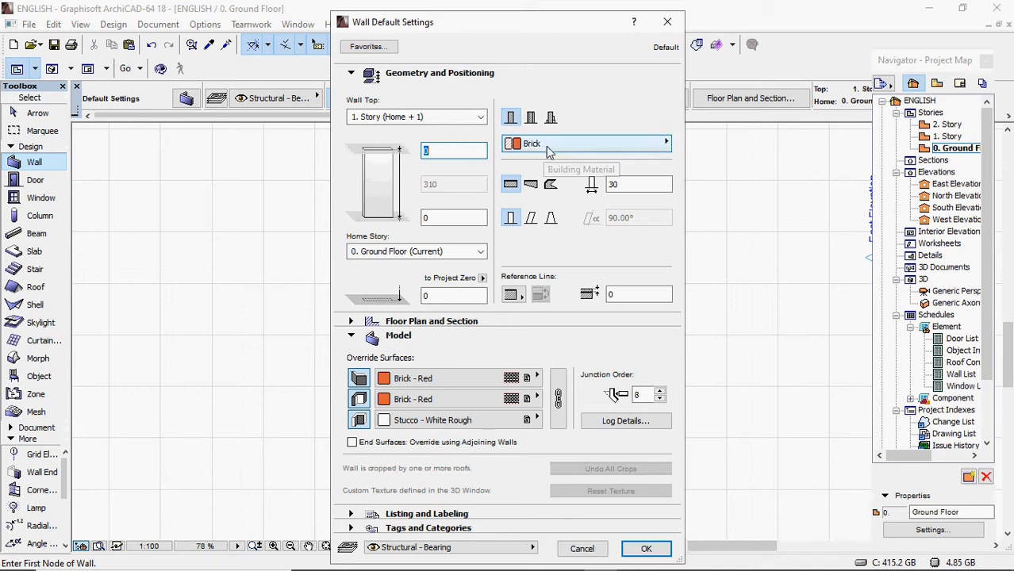
click(552, 148)
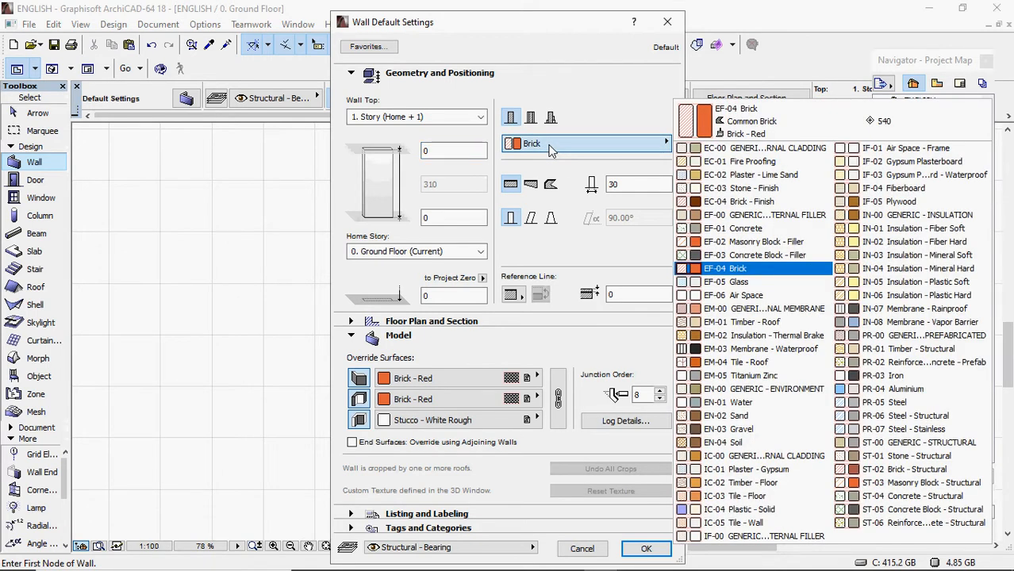
click(774, 272)
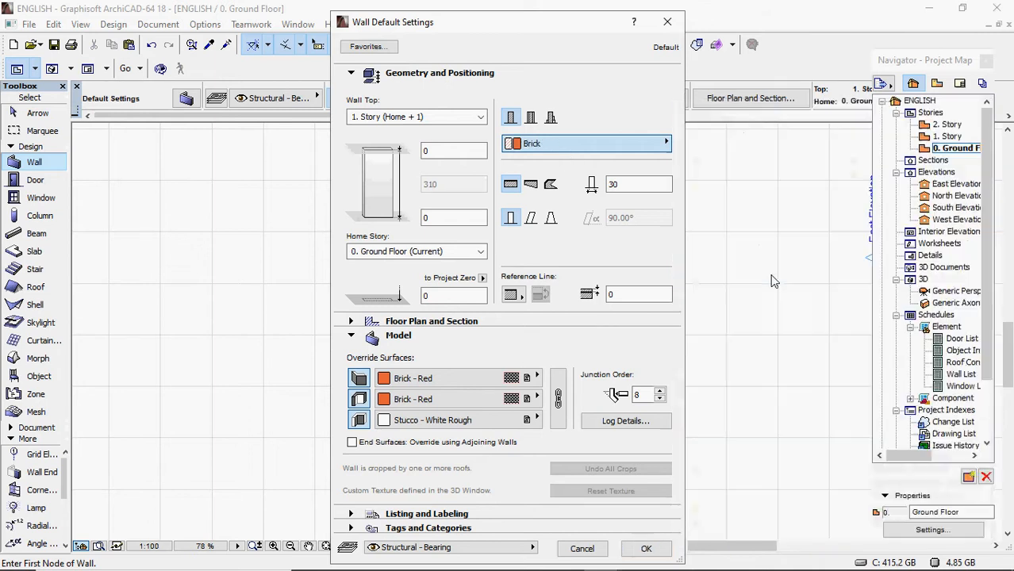
click(626, 183)
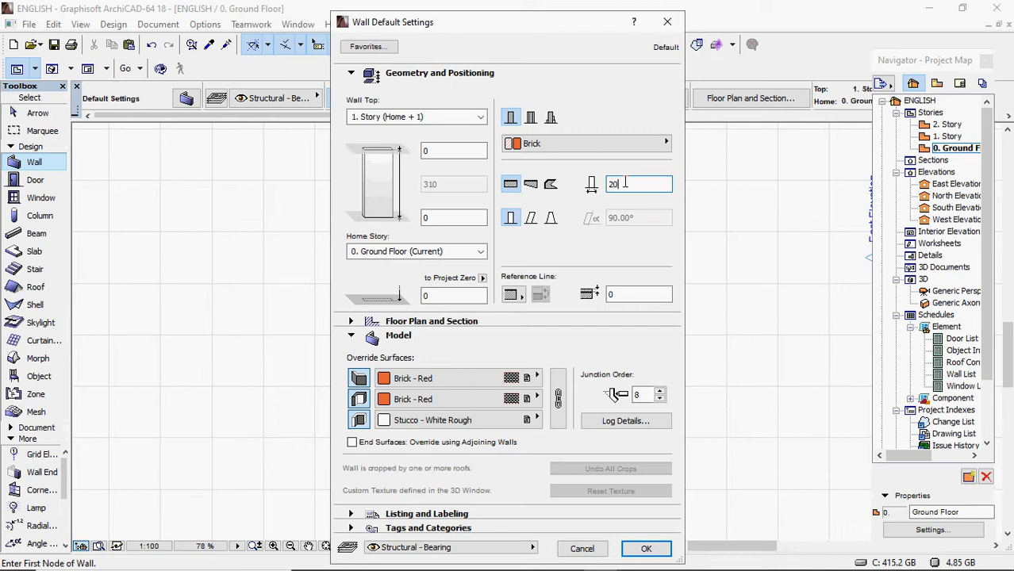
click(410, 422)
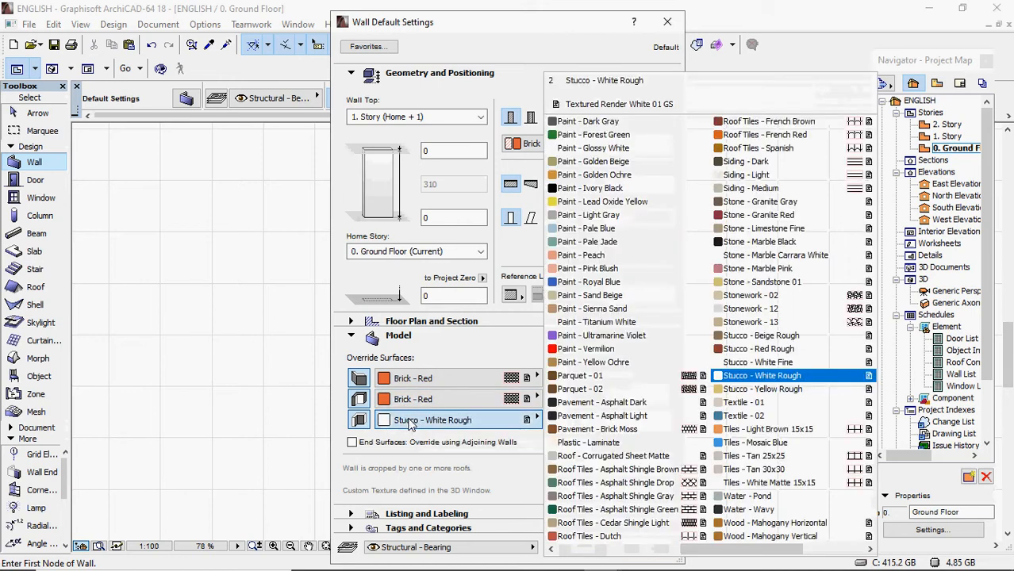
click(405, 426)
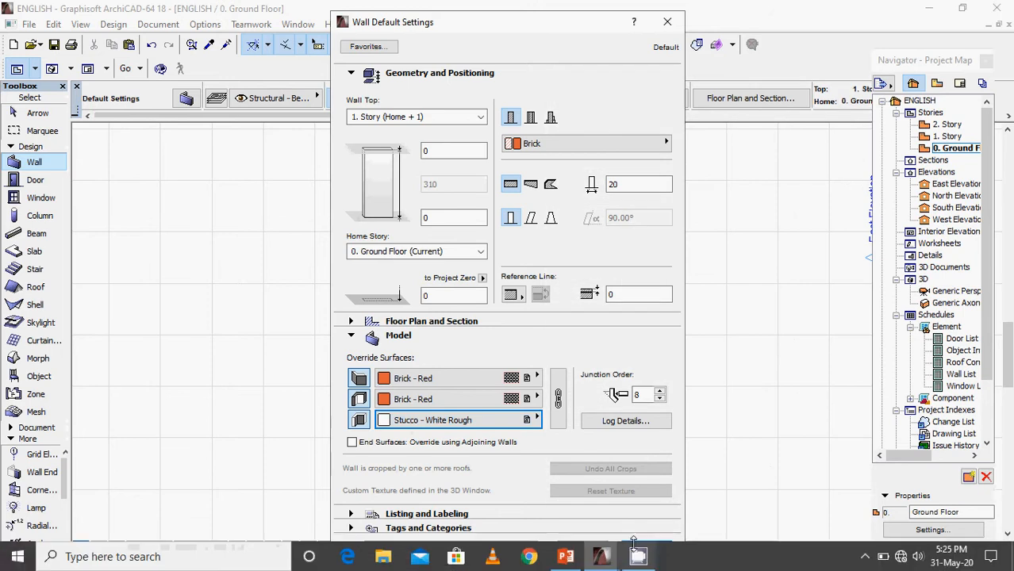
click(645, 547)
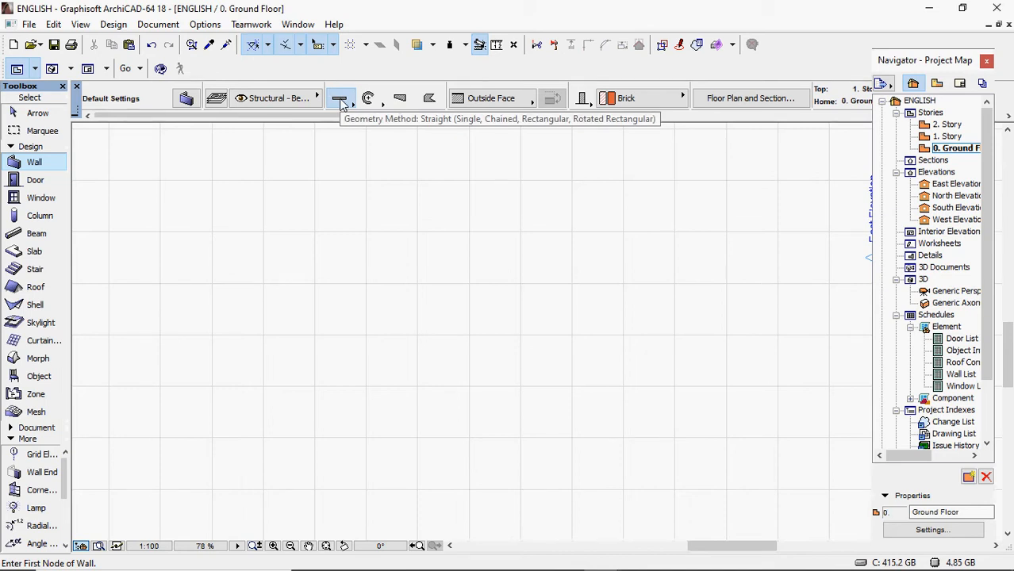
- Draw one horizontal straight wall across the upper part of the ground floor plan with the single geometry method
click(341, 104)
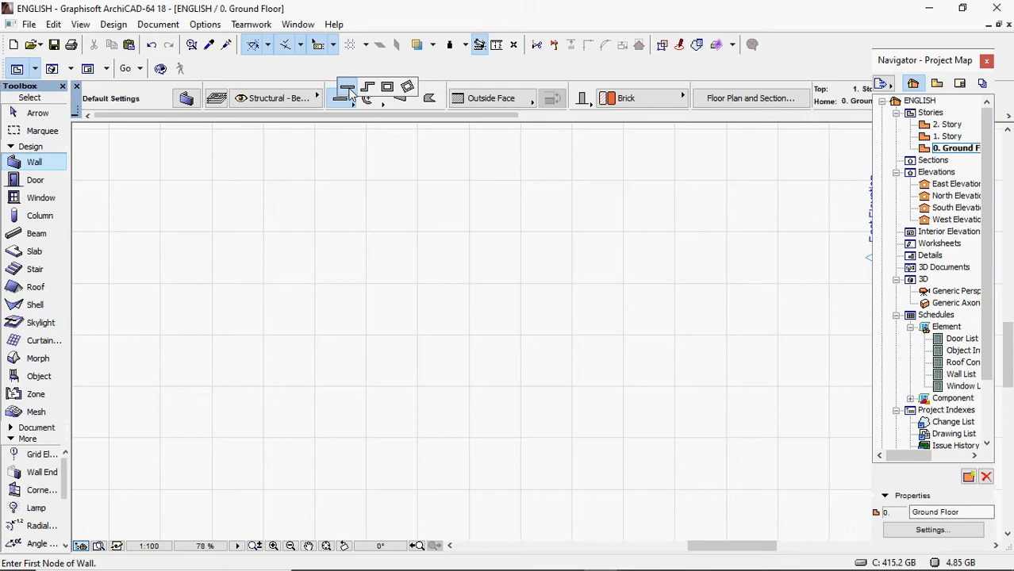
click(349, 92)
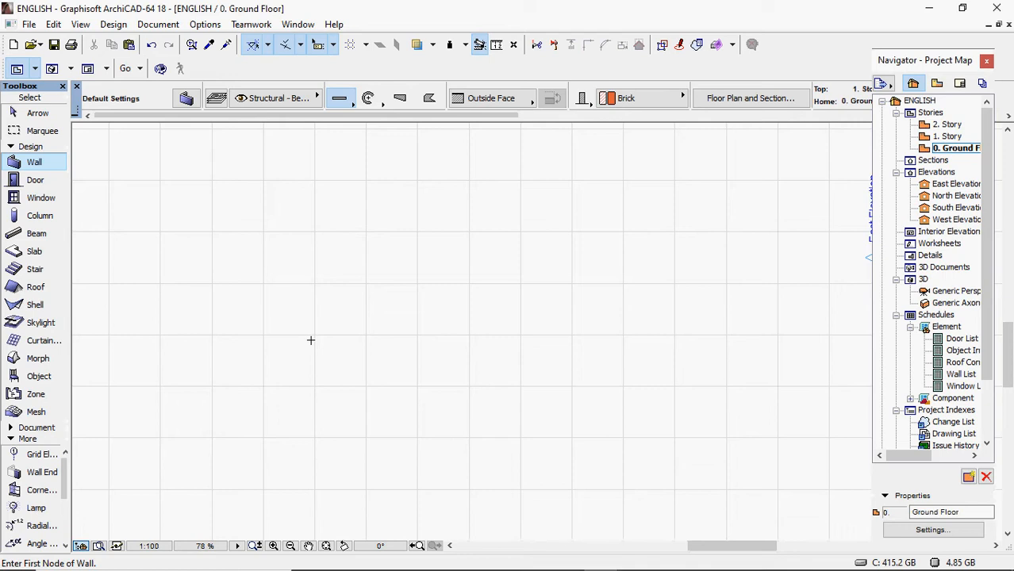
scroll(249, 220, up, 1)
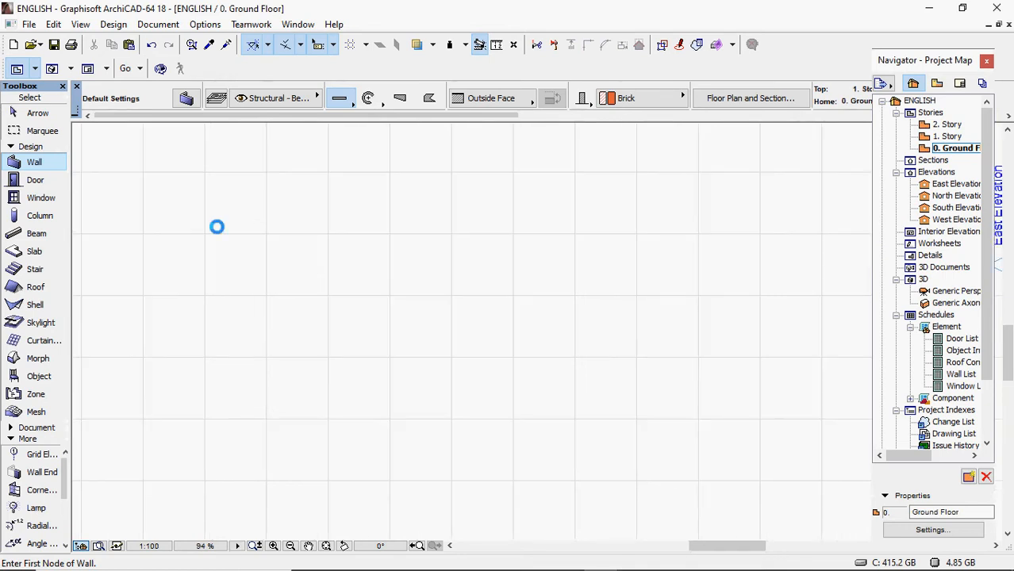
click(216, 228)
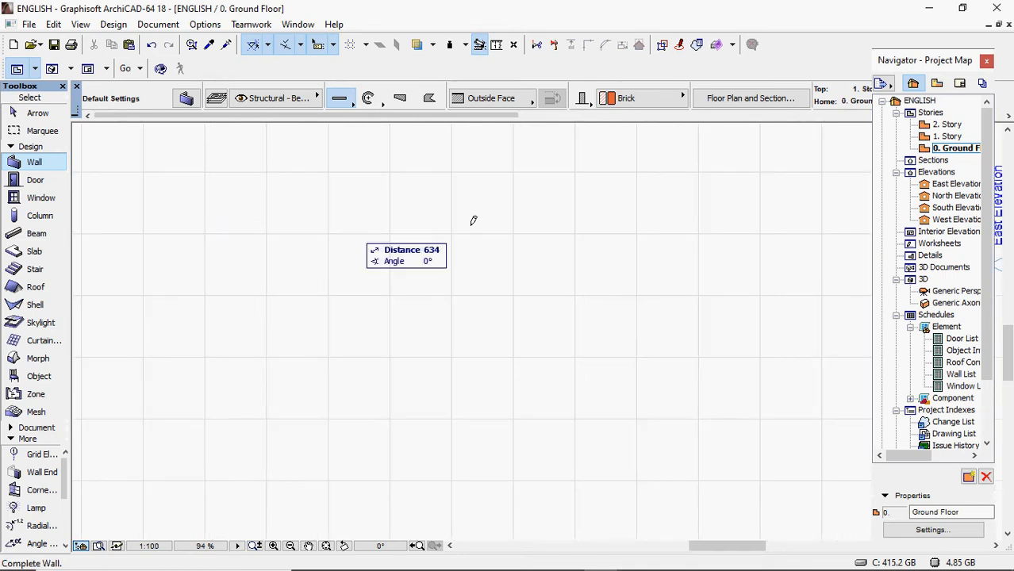
click(569, 224)
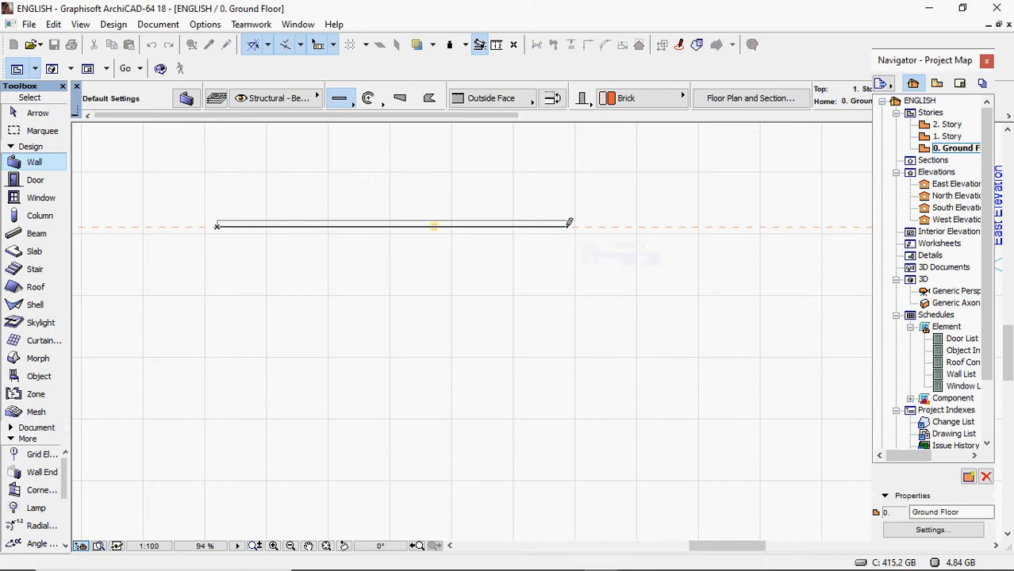
scroll(353, 215, up, 3)
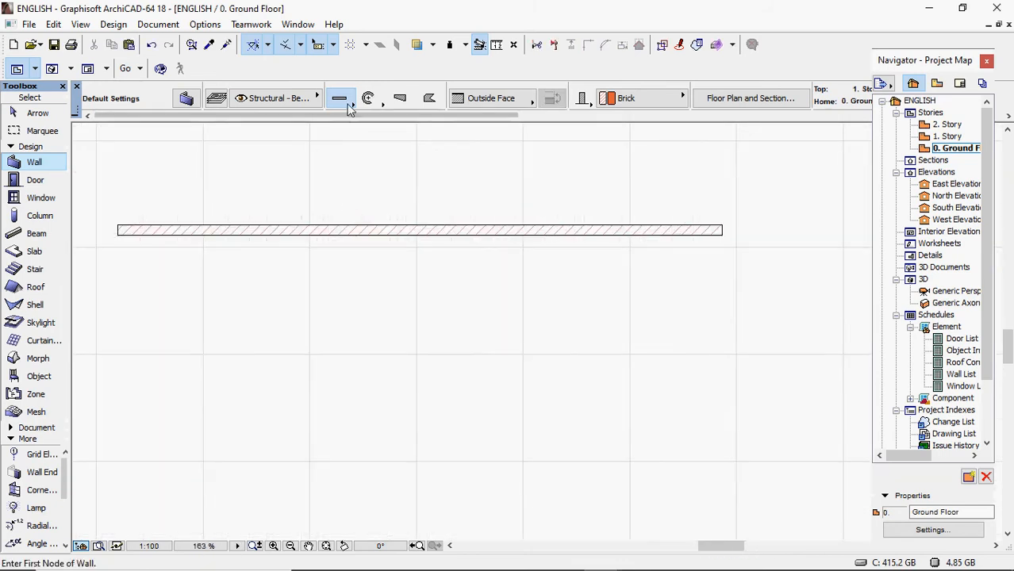
- Draw a six-segment stepped wall below the straight wall with the chained geometry method, using right-angled turns
click(342, 99)
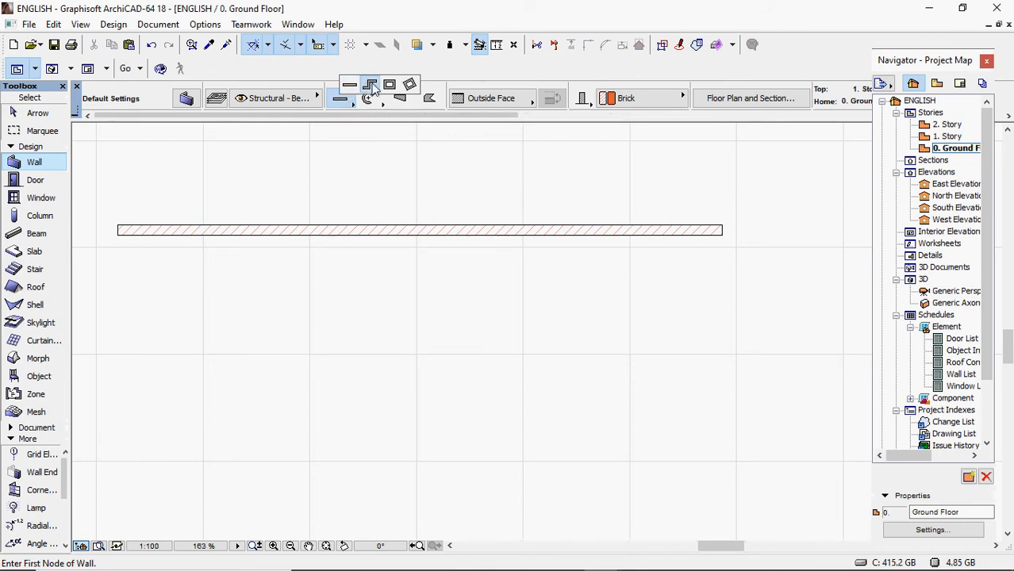
click(371, 86)
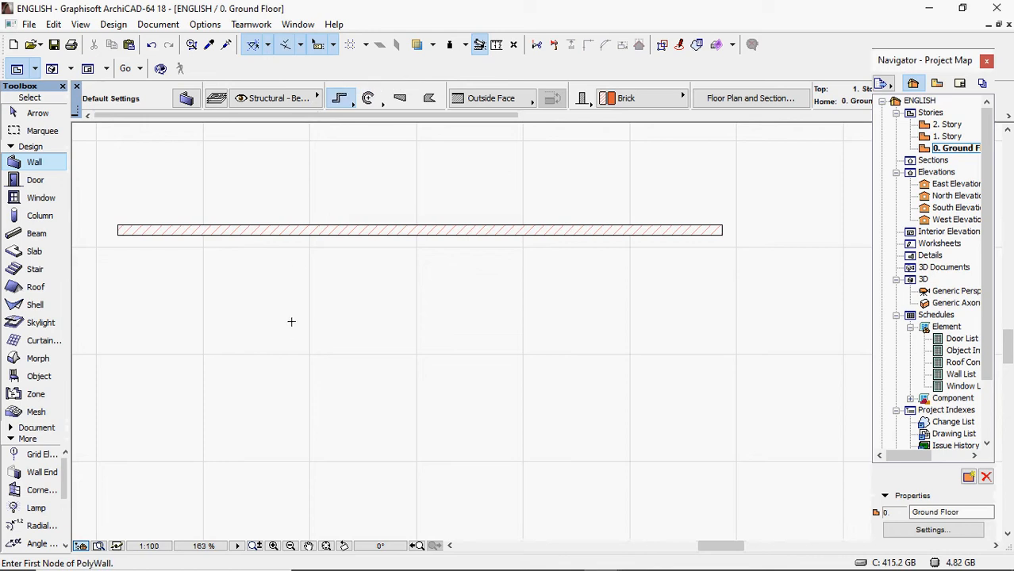
scroll(300, 256, down, 1)
scroll(282, 316, down, 1)
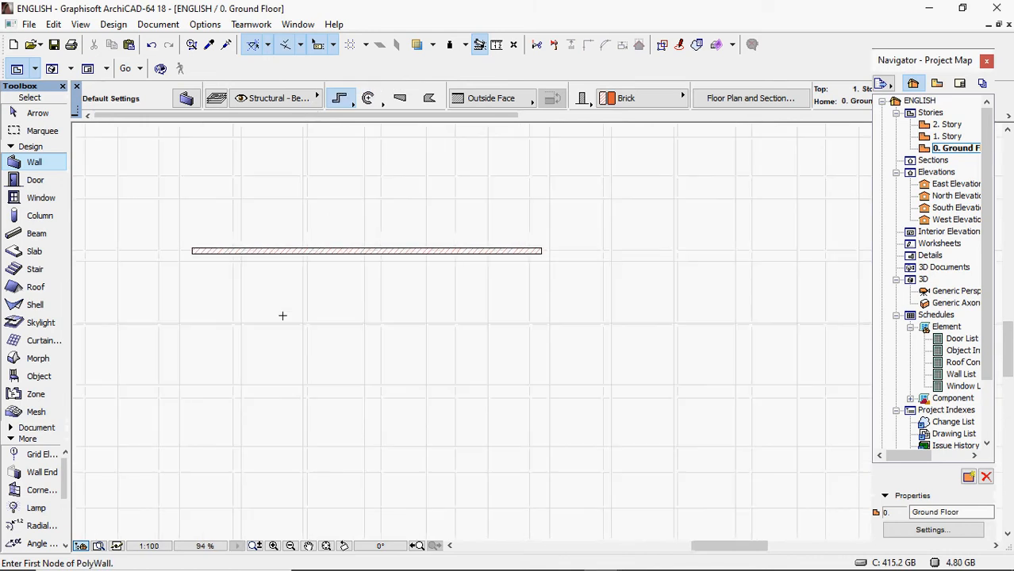
scroll(282, 316, up, 1)
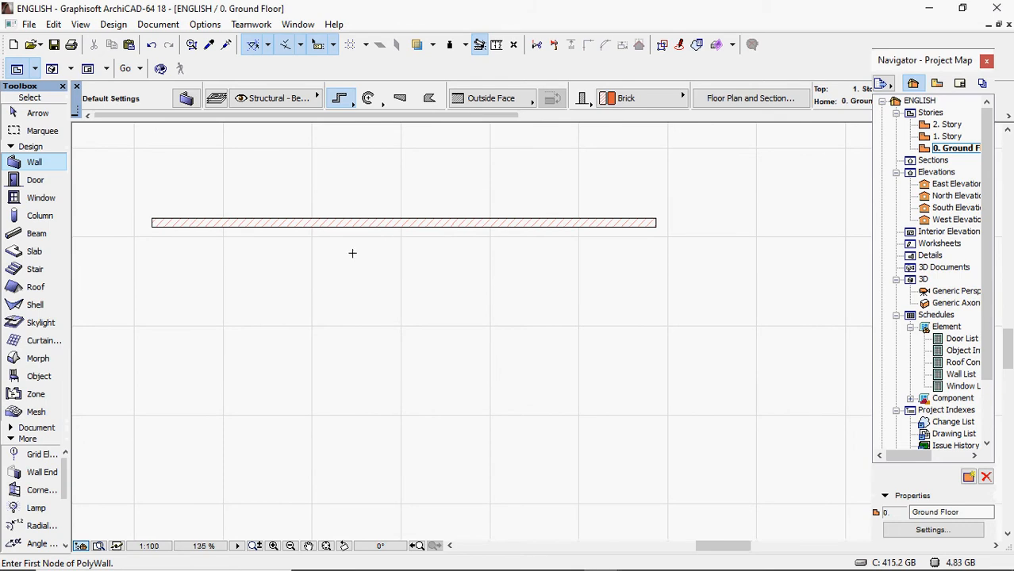
click(169, 308)
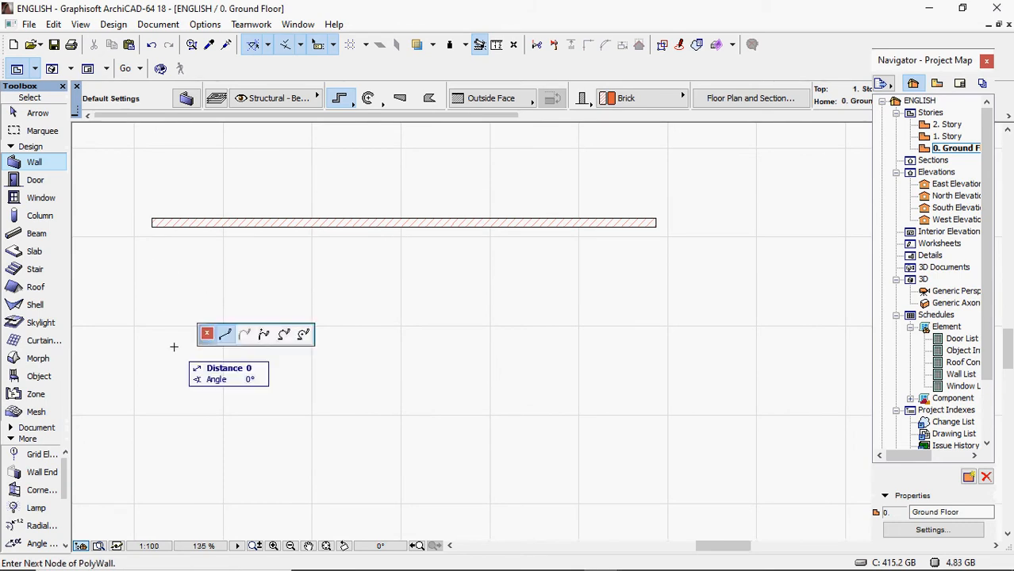
click(157, 428)
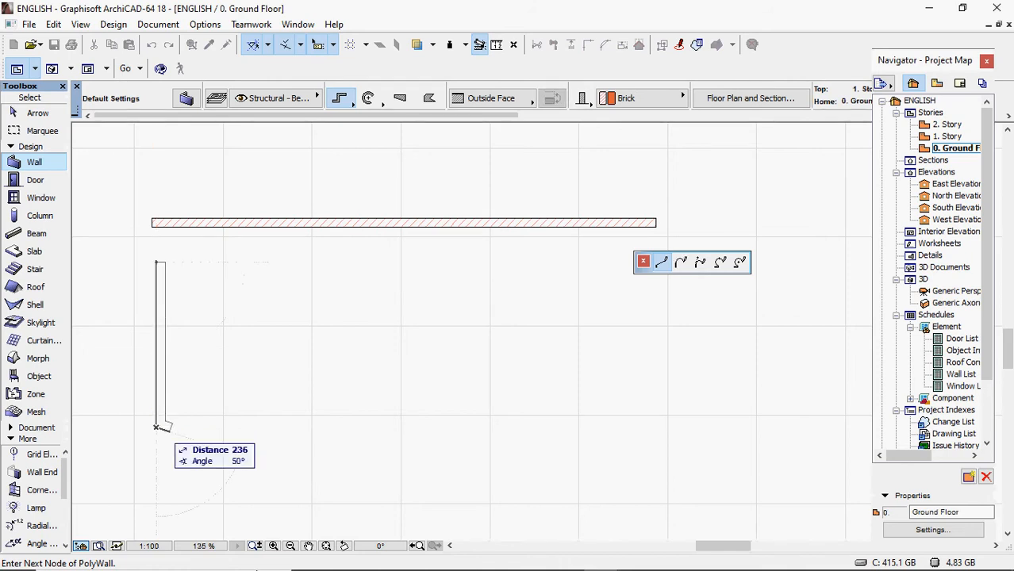
click(462, 424)
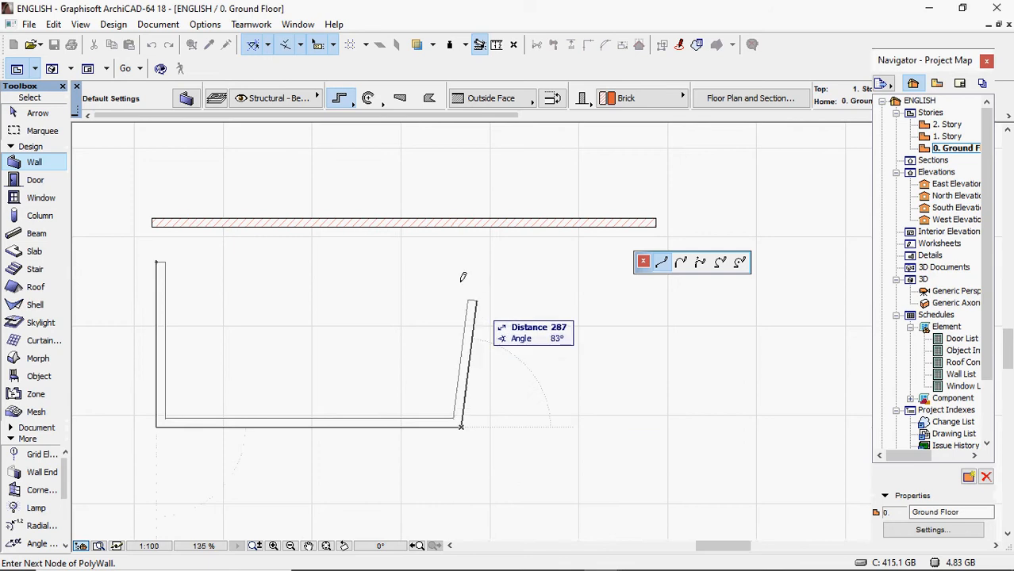
click(609, 265)
click(620, 275)
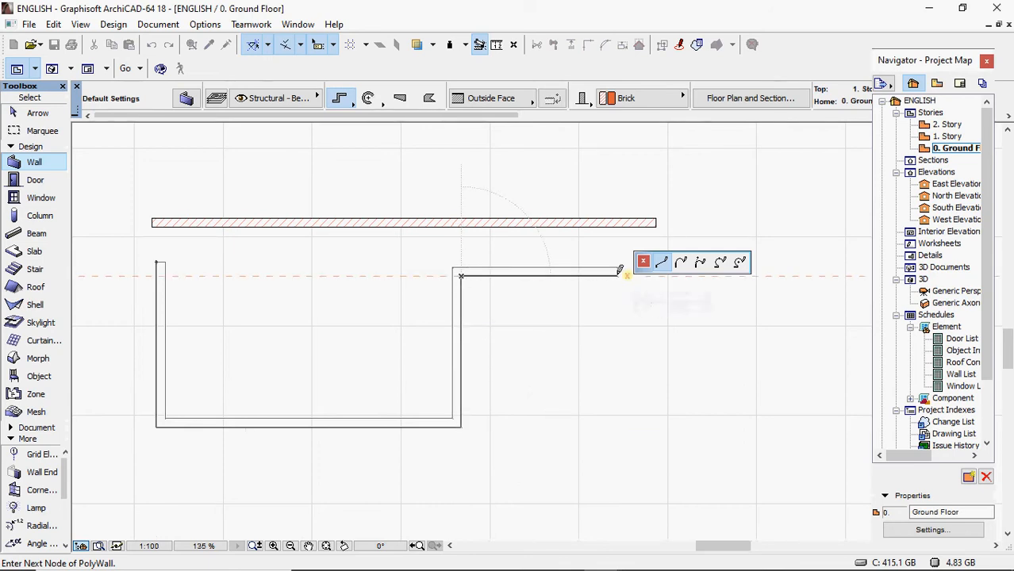
click(622, 430)
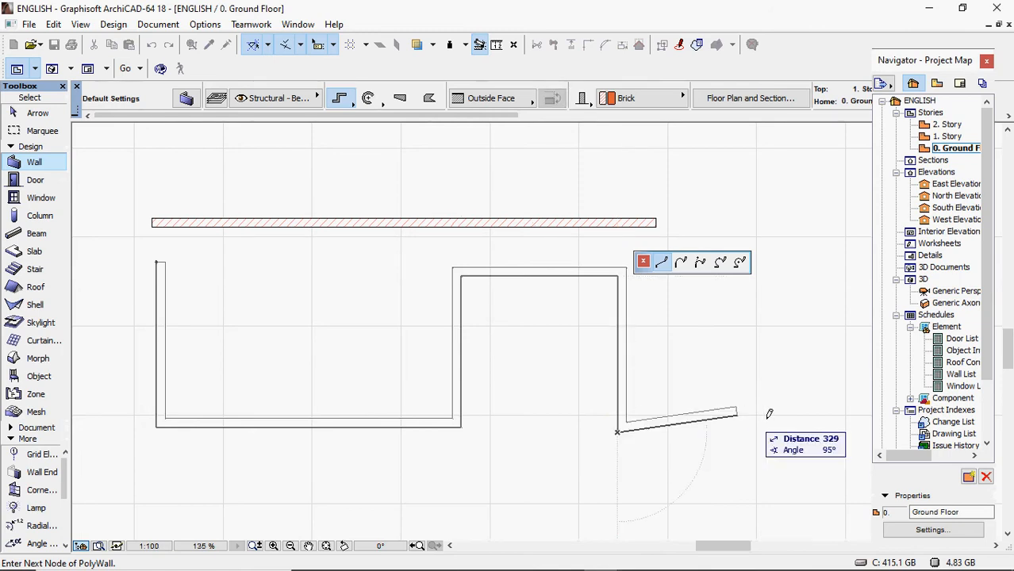
click(814, 428)
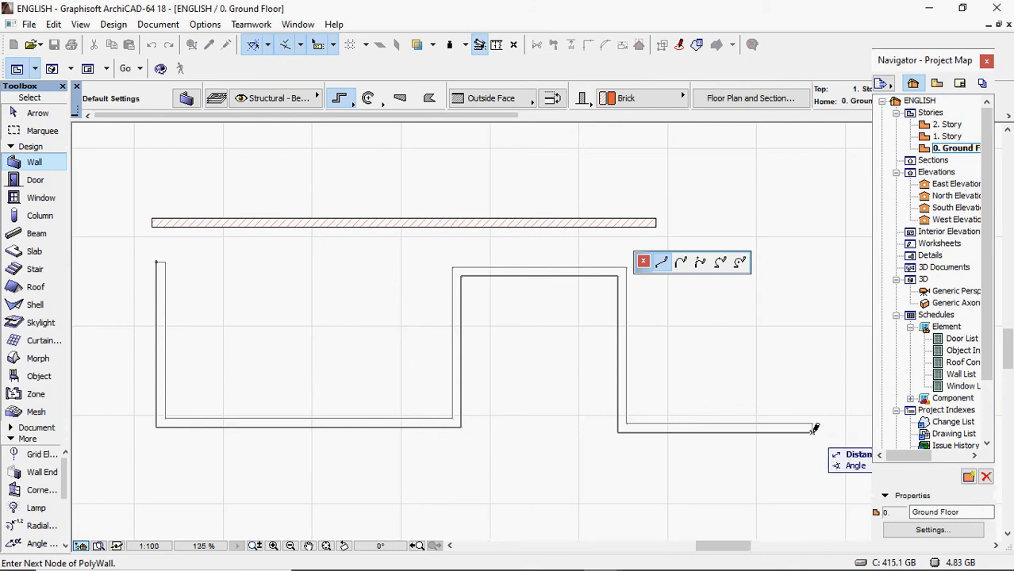
click(815, 429)
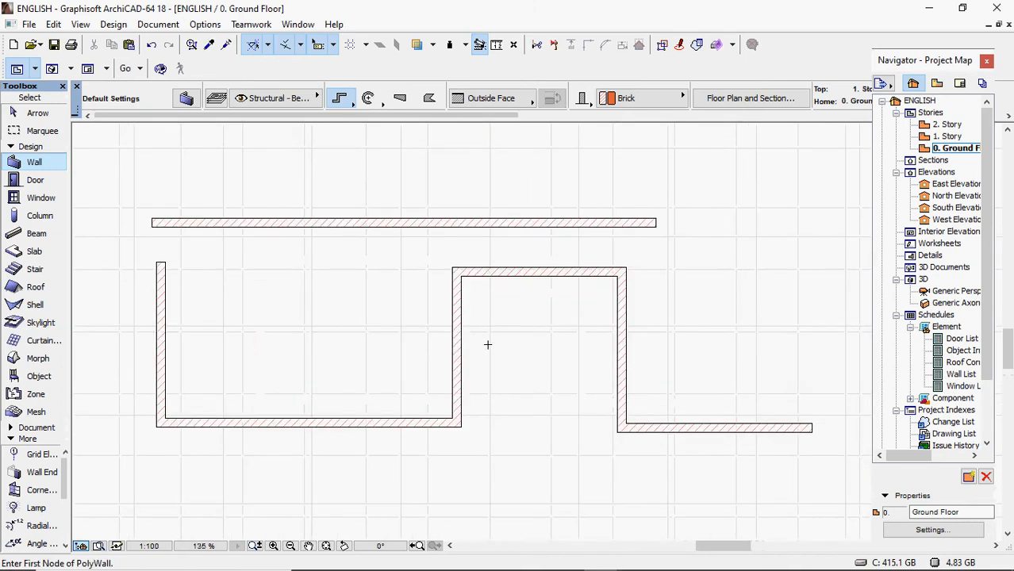
- Draw a closed rectangle of walls above the horizontal straight wall with the rectangular geometry method
scroll(488, 345, down, 3)
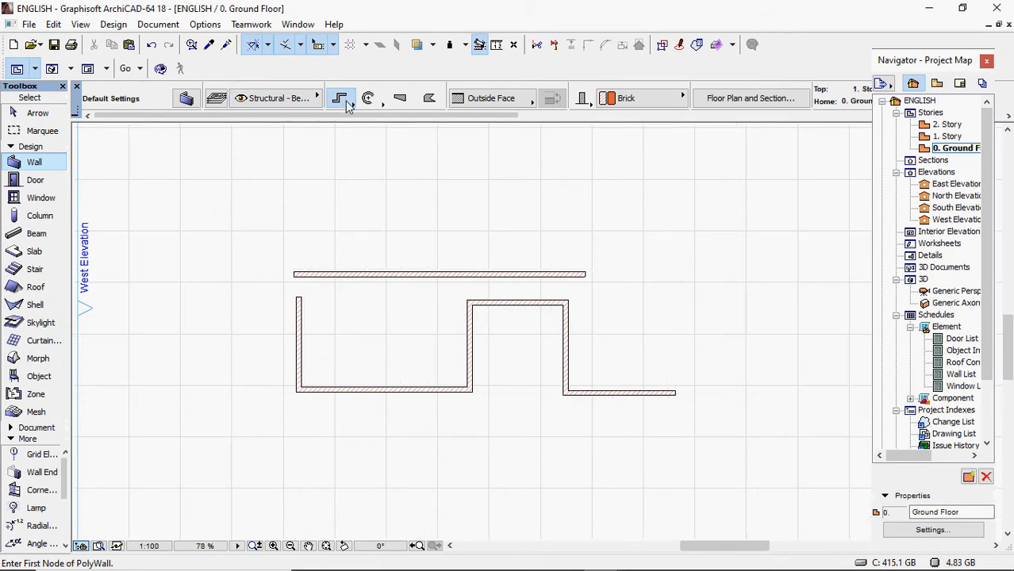
click(345, 104)
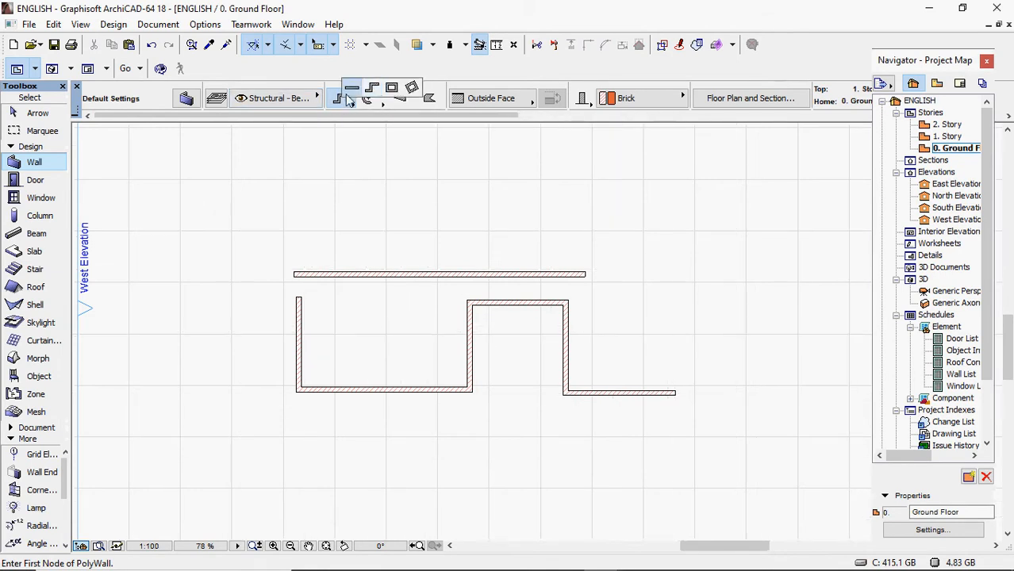
click(391, 89)
scroll(227, 196, down, 3)
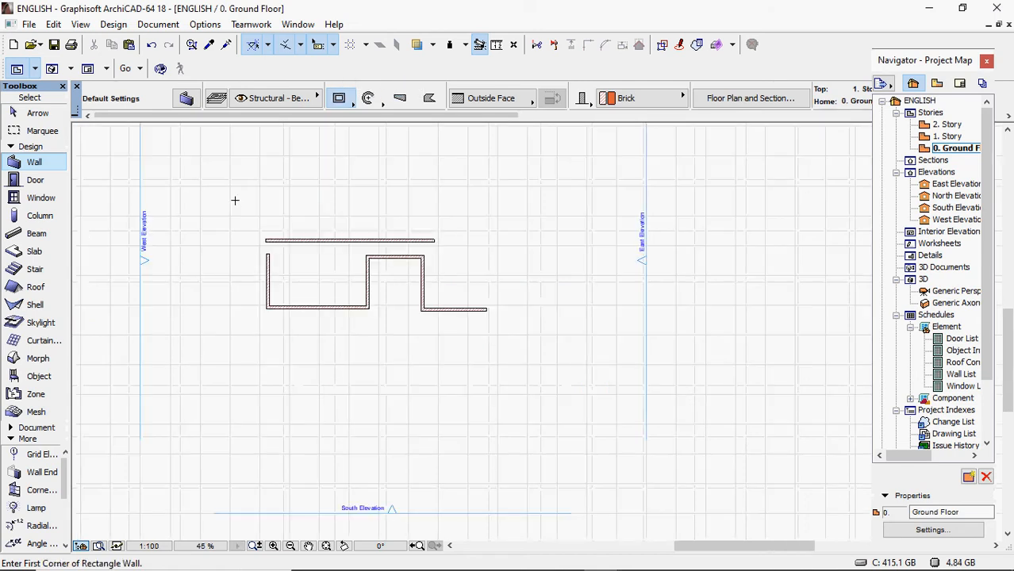
scroll(321, 167, up, 5)
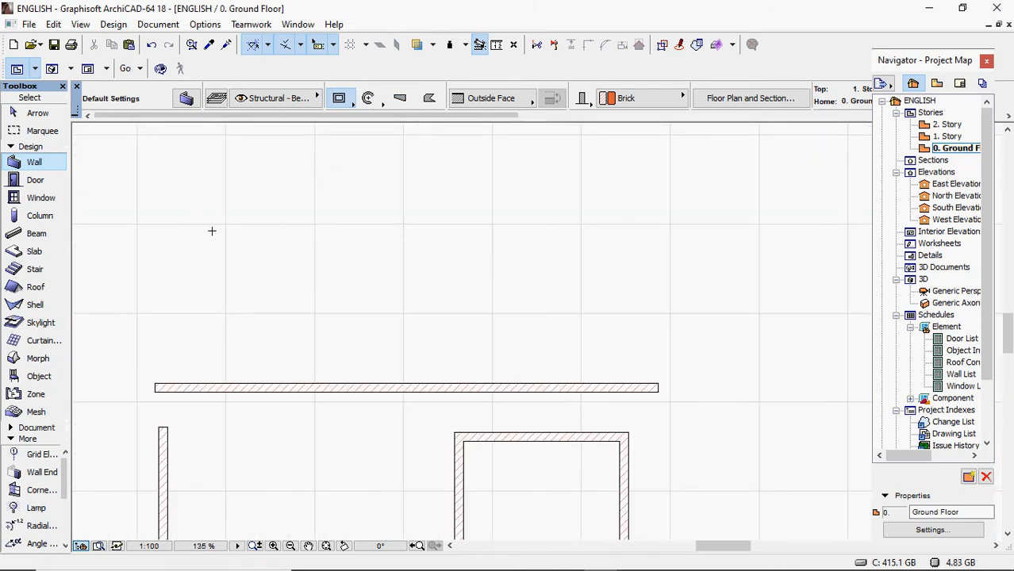
click(196, 211)
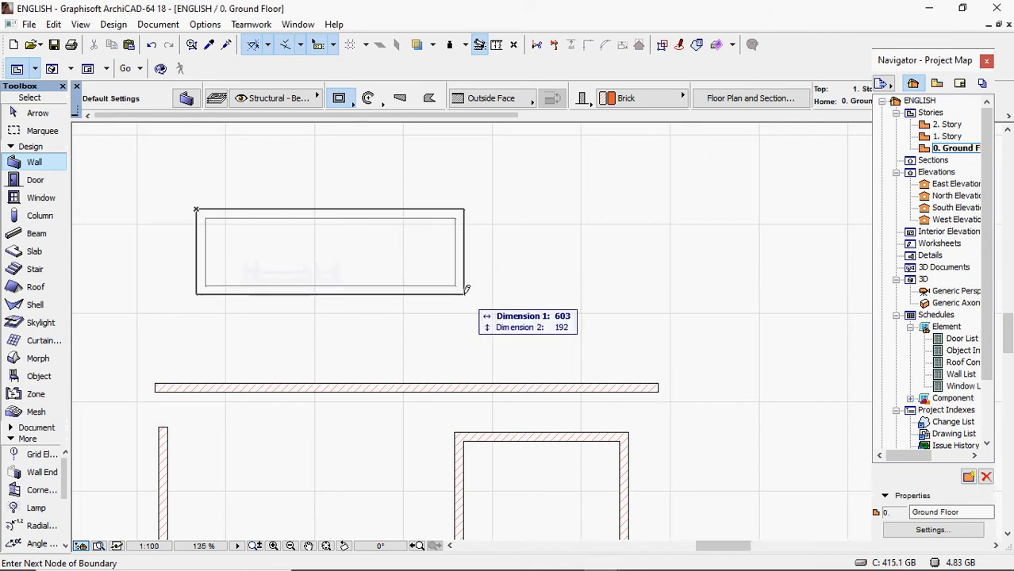
click(458, 345)
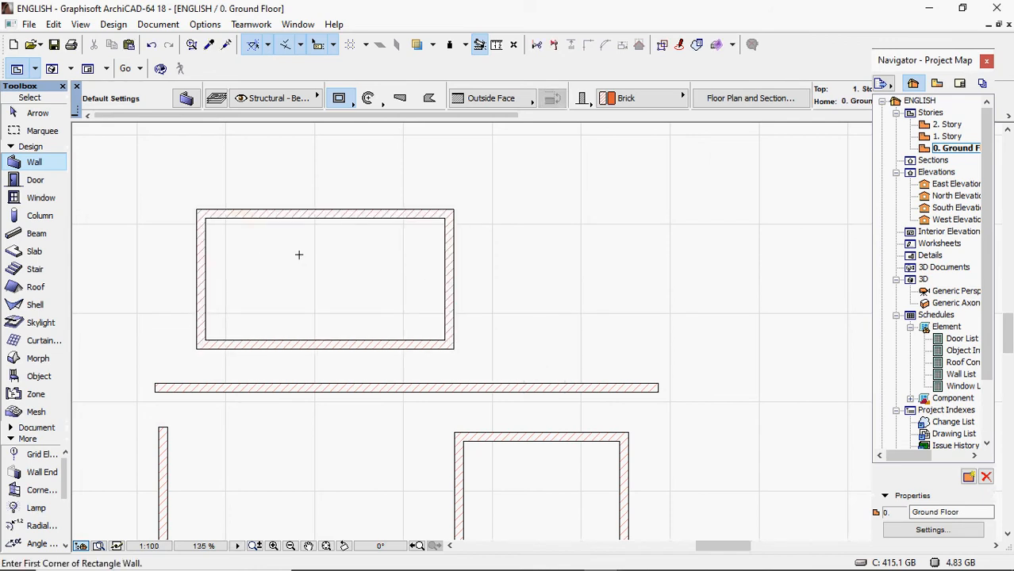
- Draw a tilted rectangle of walls beside the upright wall rectangle with the rotated rectangle geometry method
click(340, 100)
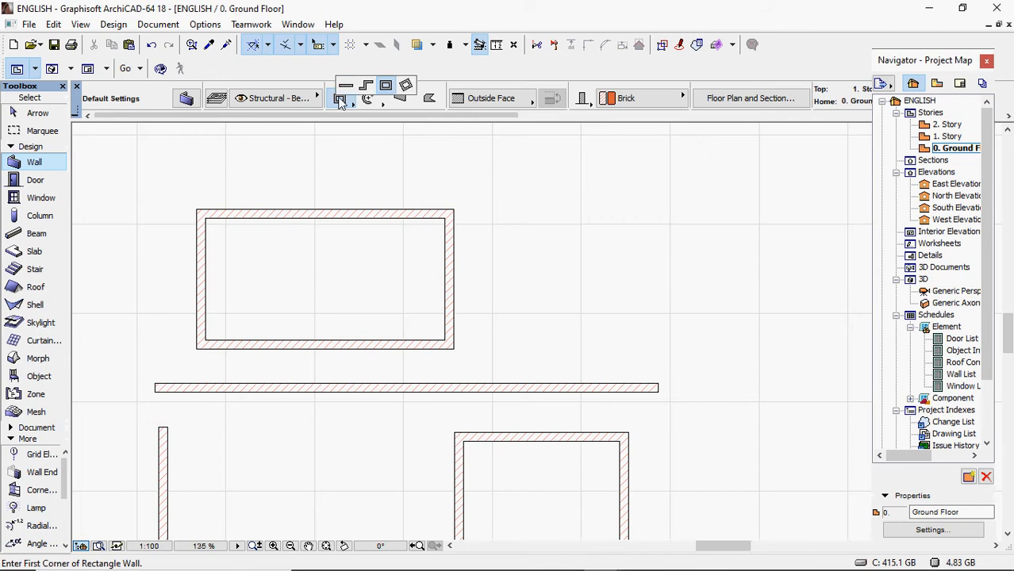
click(405, 85)
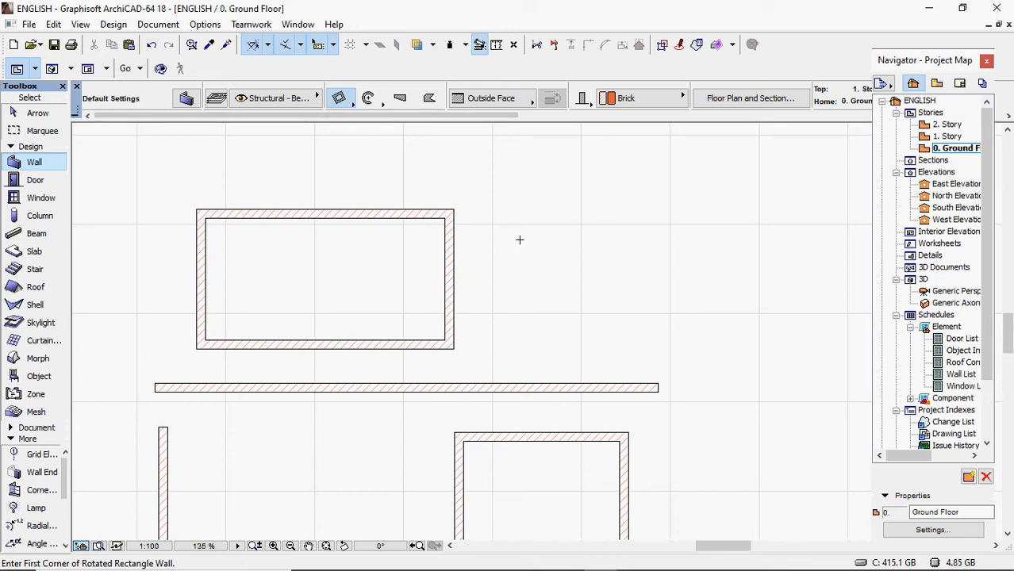
click(501, 208)
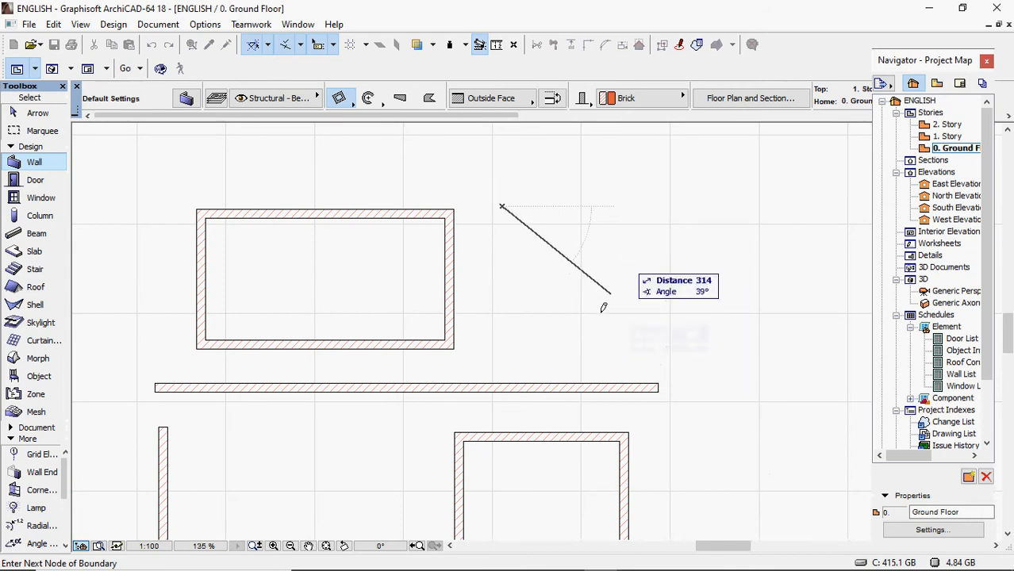
click(656, 360)
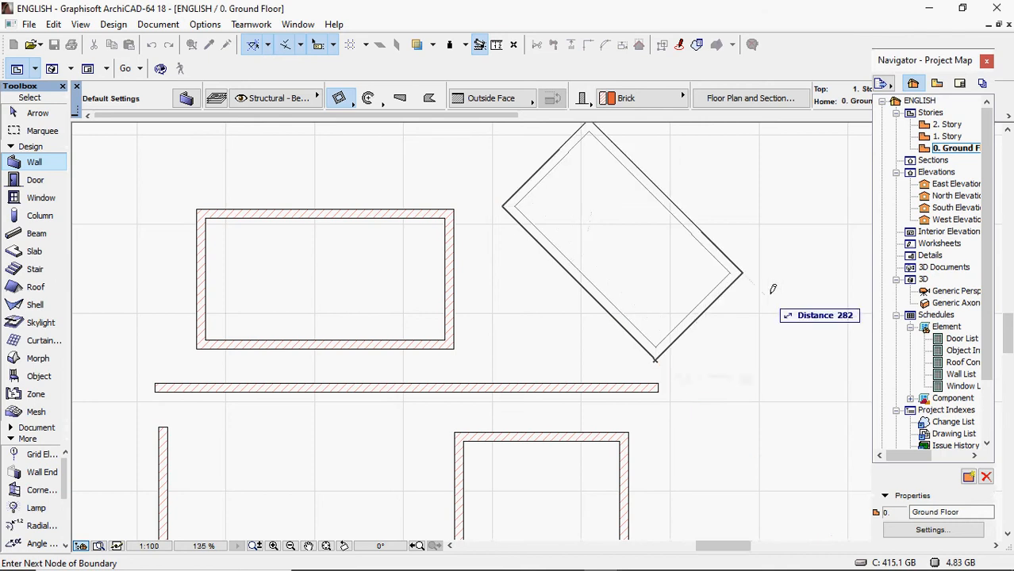
click(767, 249)
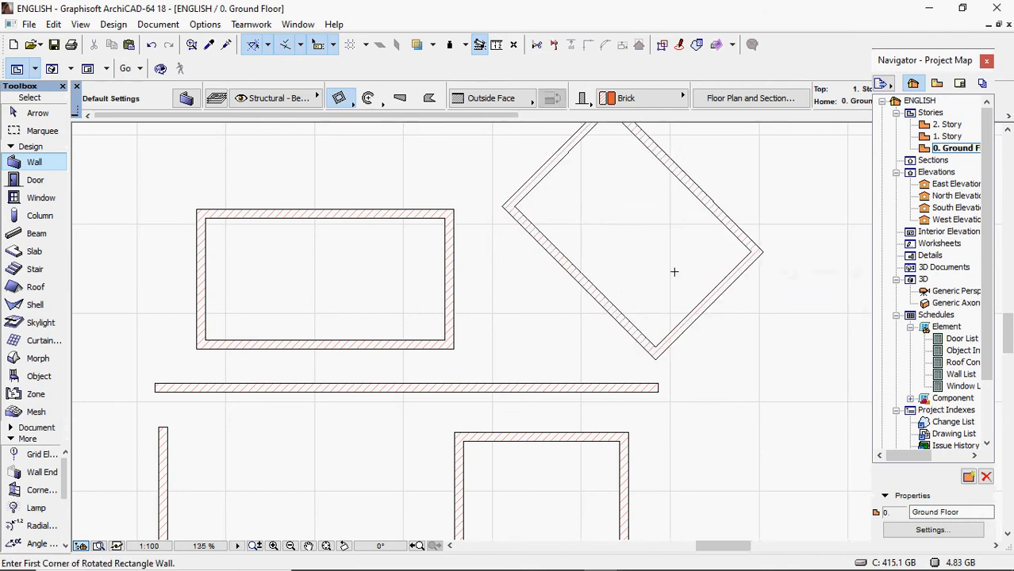
- Draw an open curved wall of radius 200 up and left of the wall rectangle with the centerpoint and radius method
scroll(568, 292, down, 5)
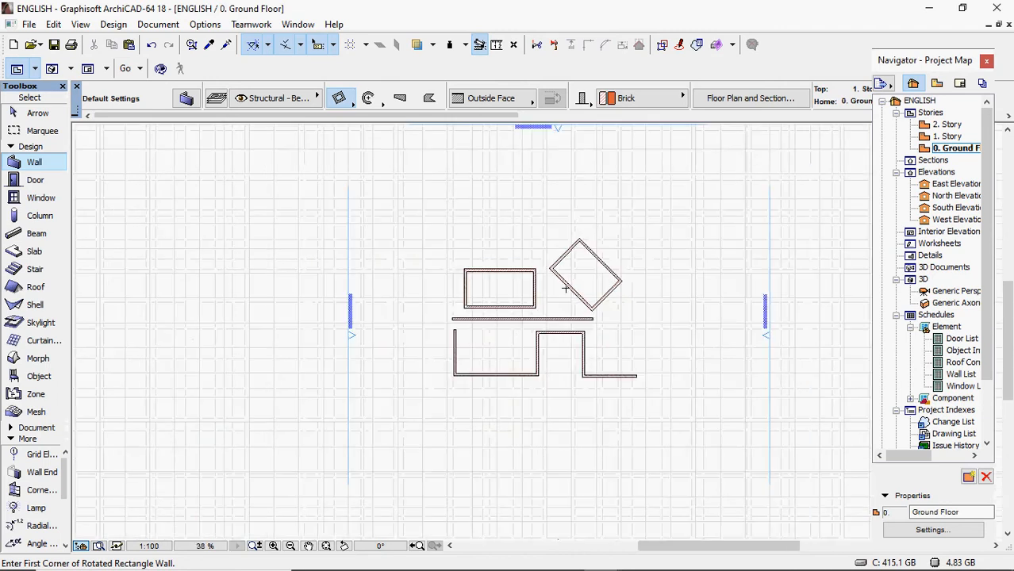
scroll(438, 167, up, 4)
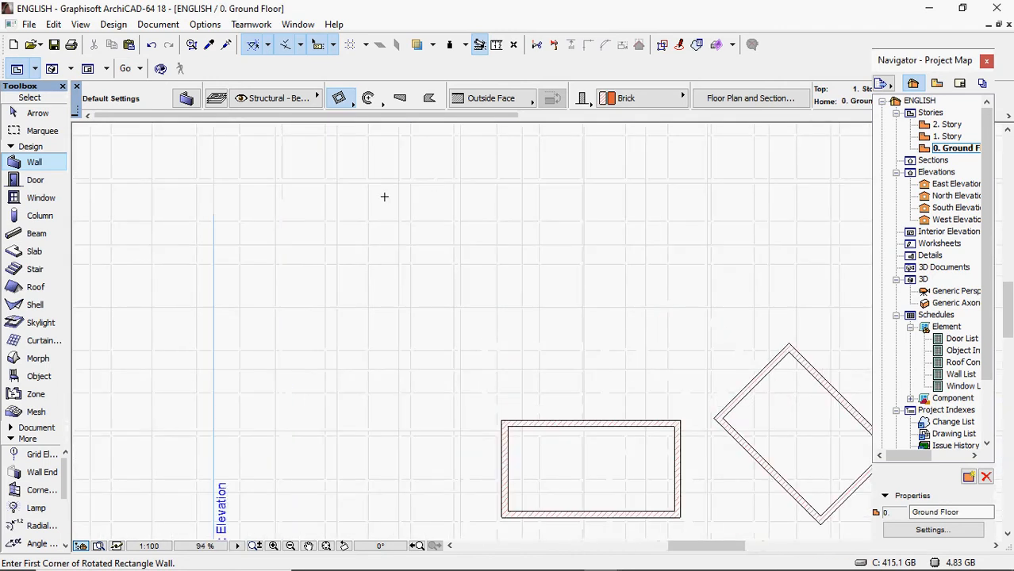
click(369, 100)
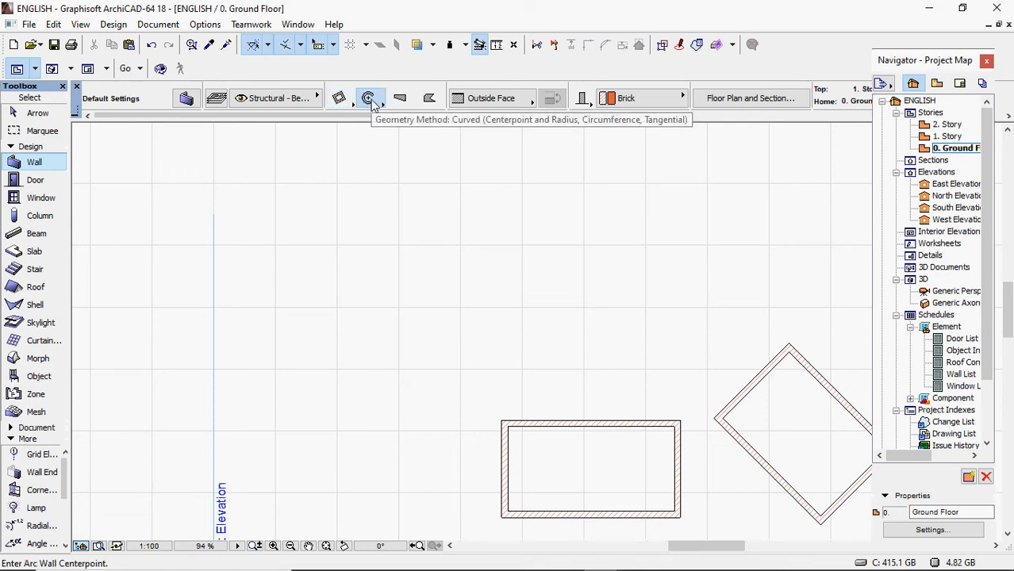
click(373, 104)
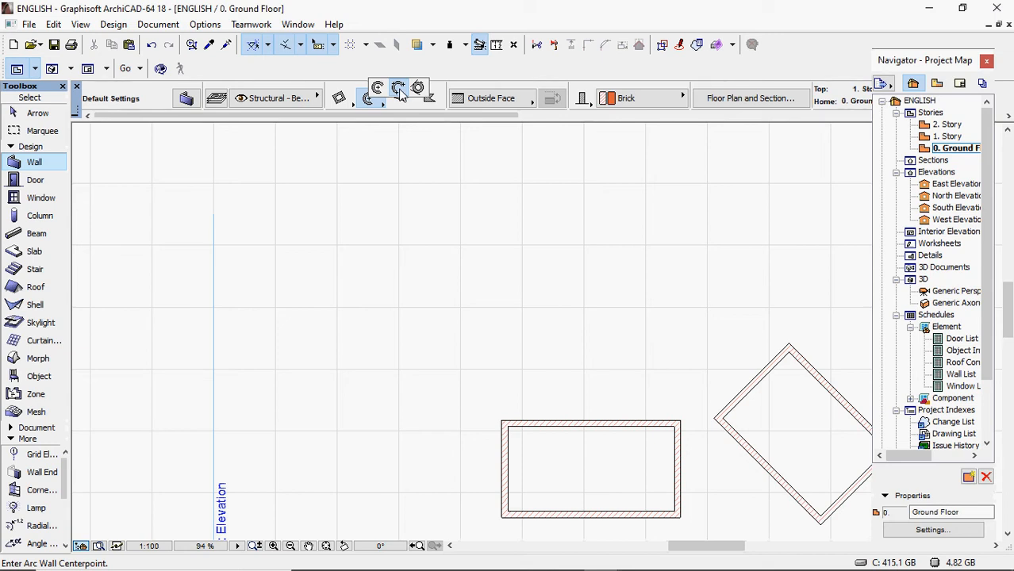
click(399, 92)
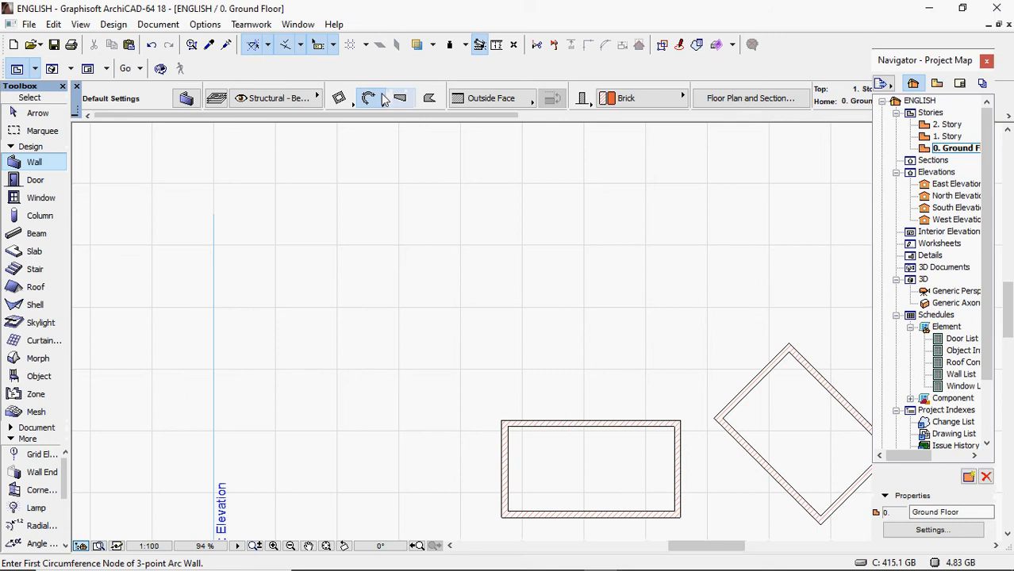
click(379, 100)
click(383, 84)
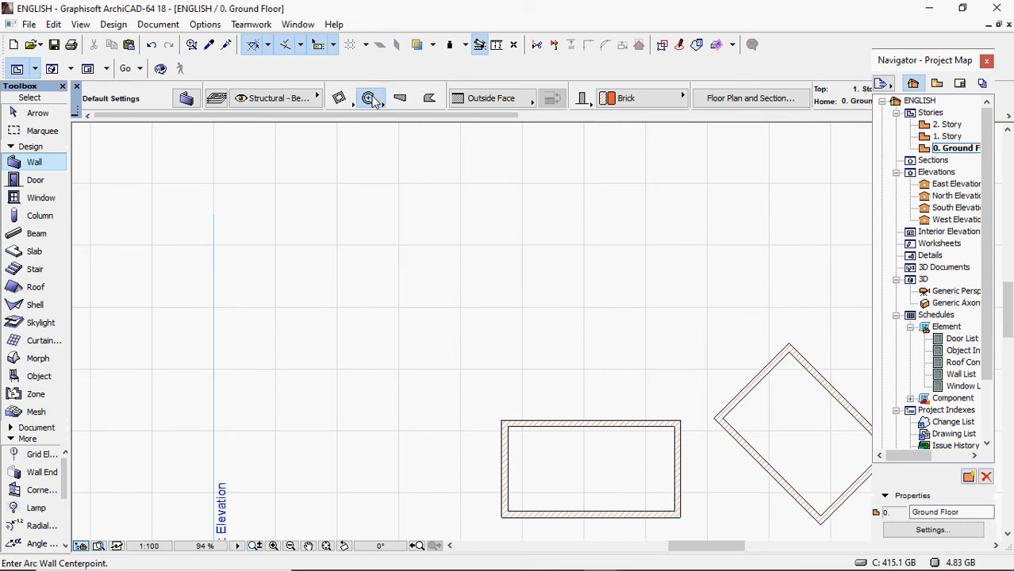
click(354, 230)
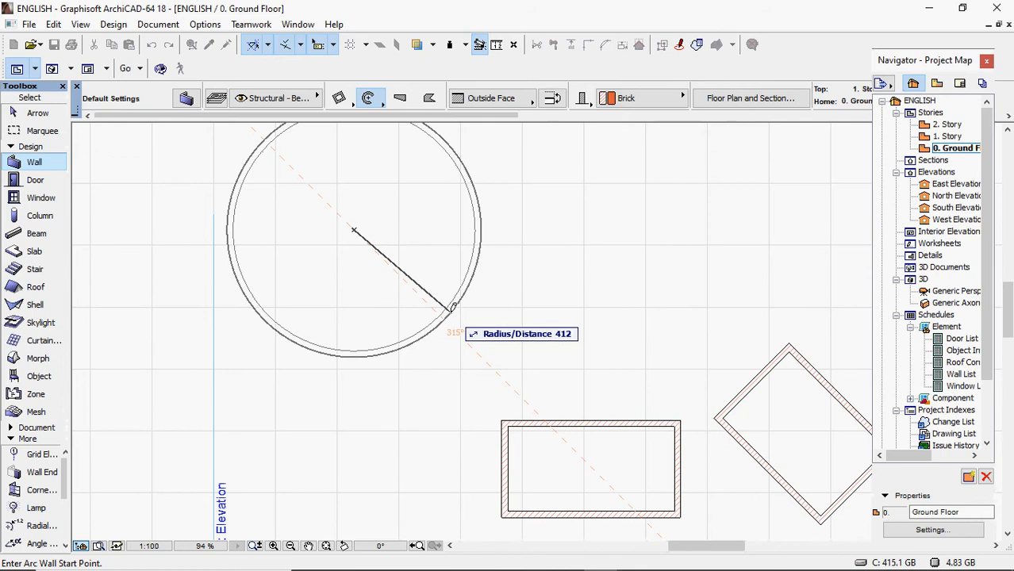
text(200)
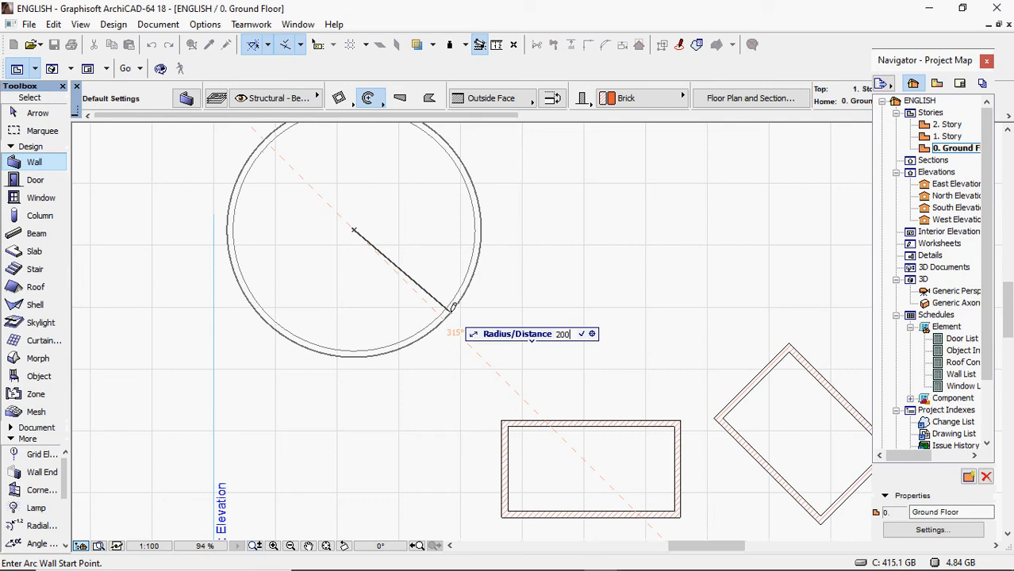
key(Return)
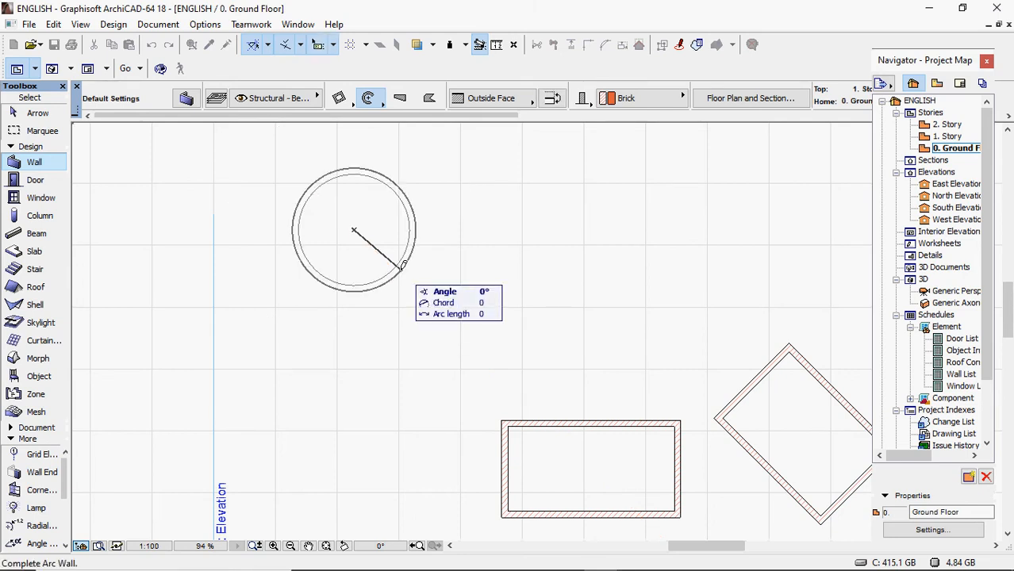
click(369, 166)
scroll(355, 238, up, 2)
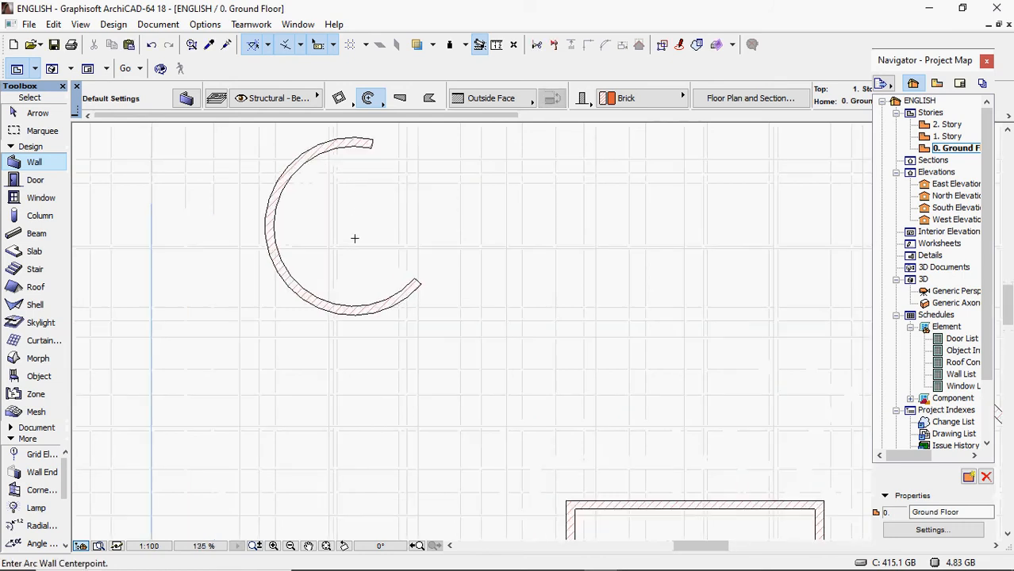
scroll(355, 238, down, 2)
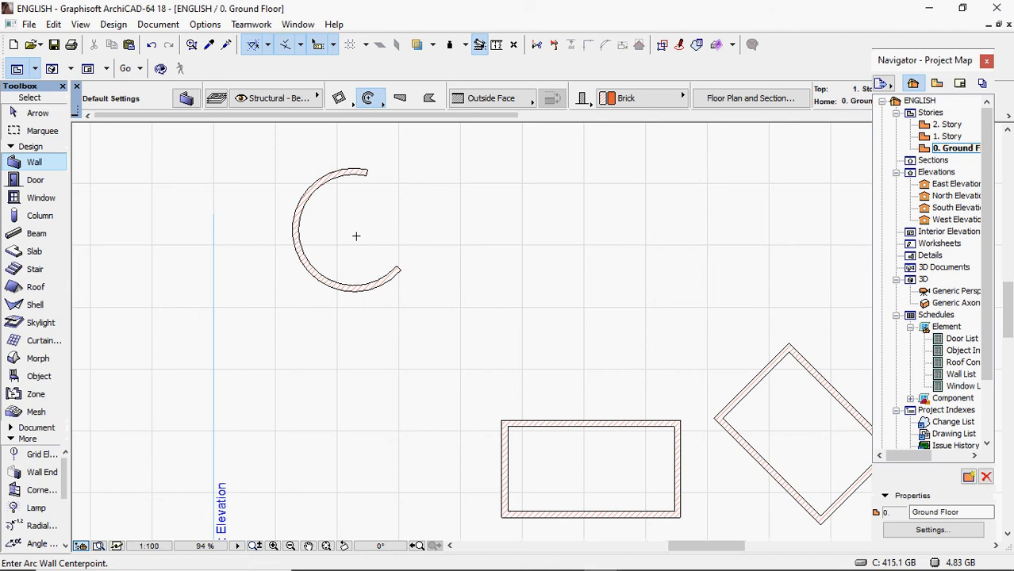
- Draw a U-shaped curved wall beside the first open arc wall with the three-point circumference method
click(370, 99)
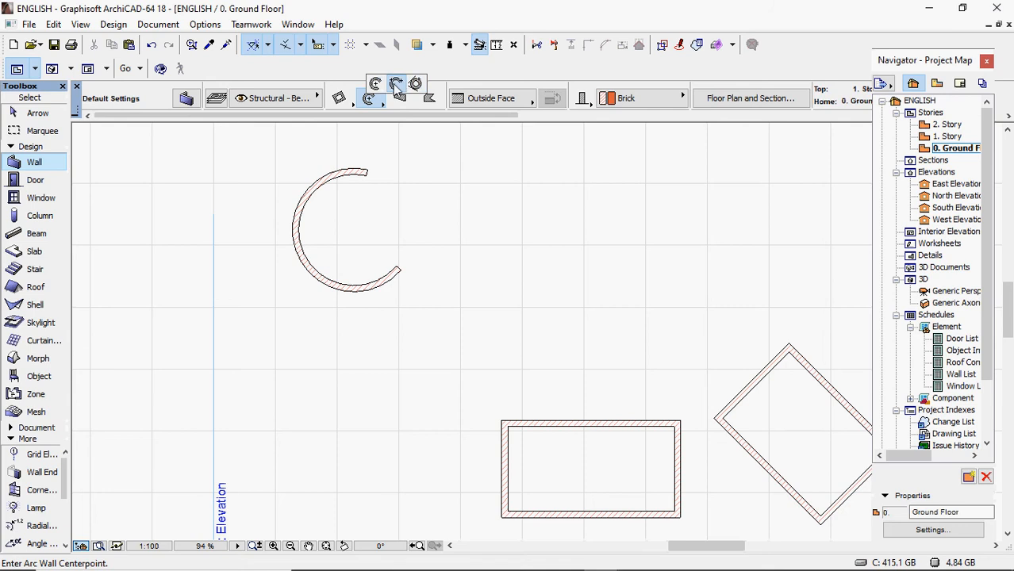
click(396, 85)
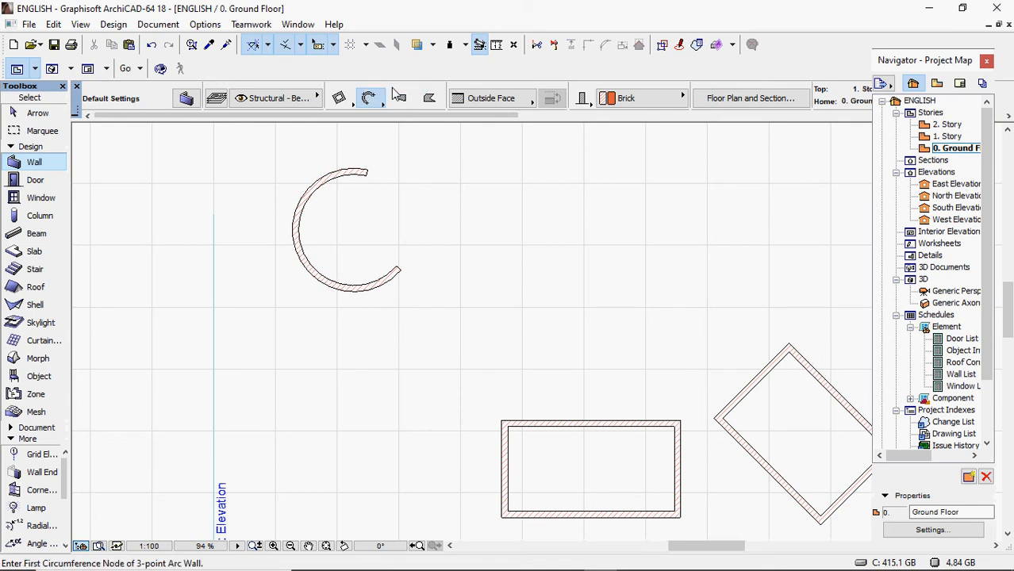
click(446, 182)
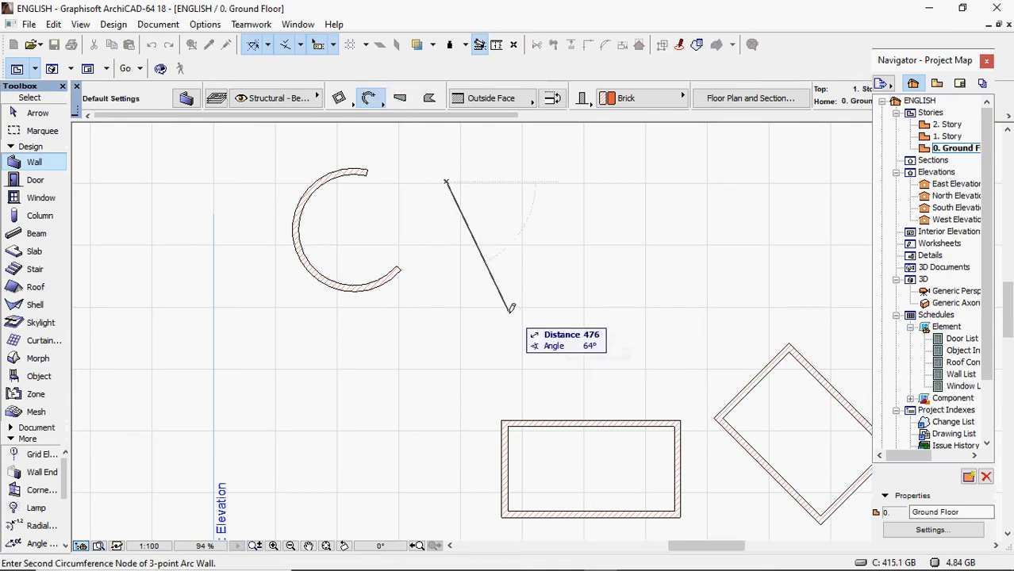
click(510, 313)
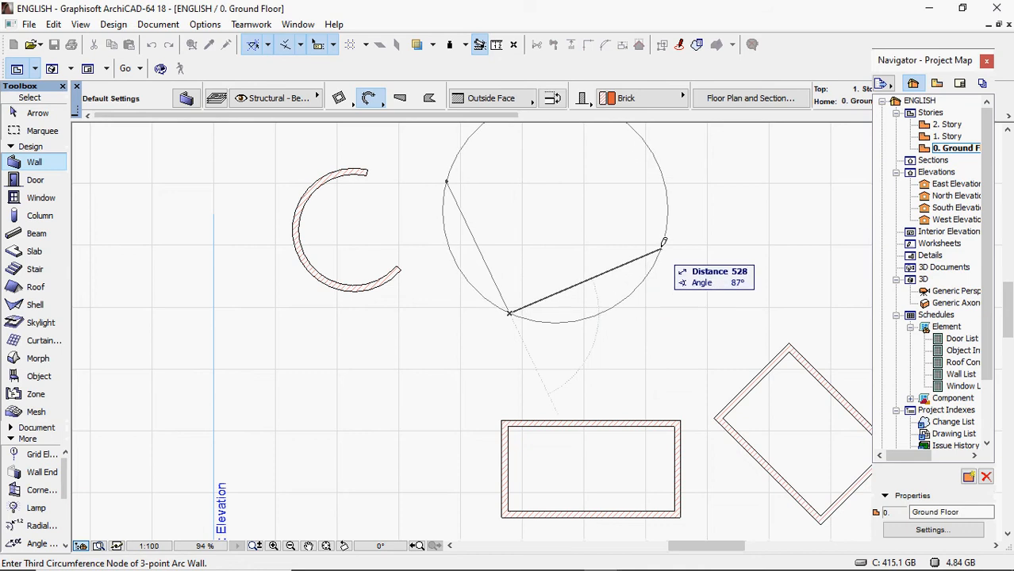
click(667, 245)
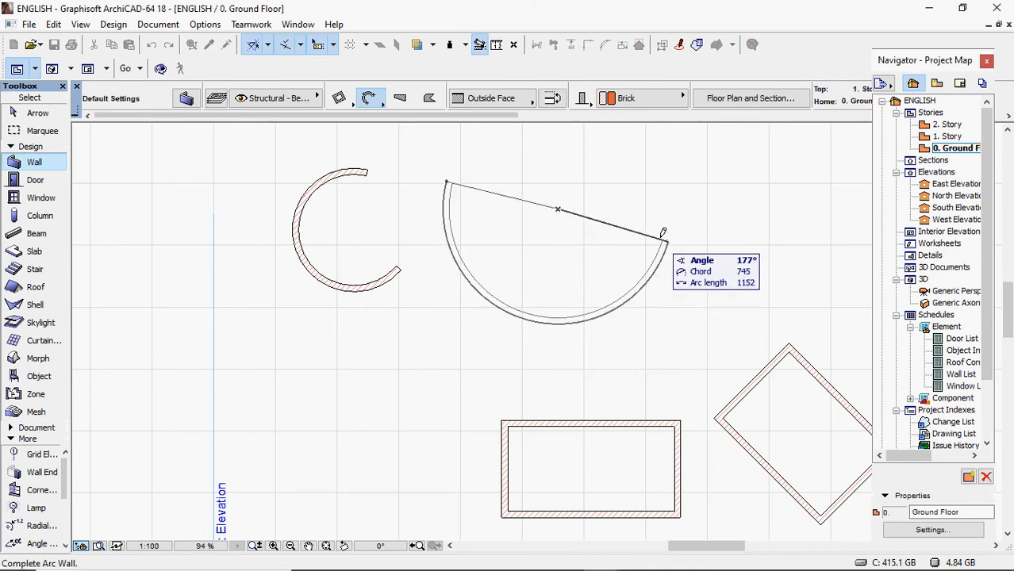
click(685, 206)
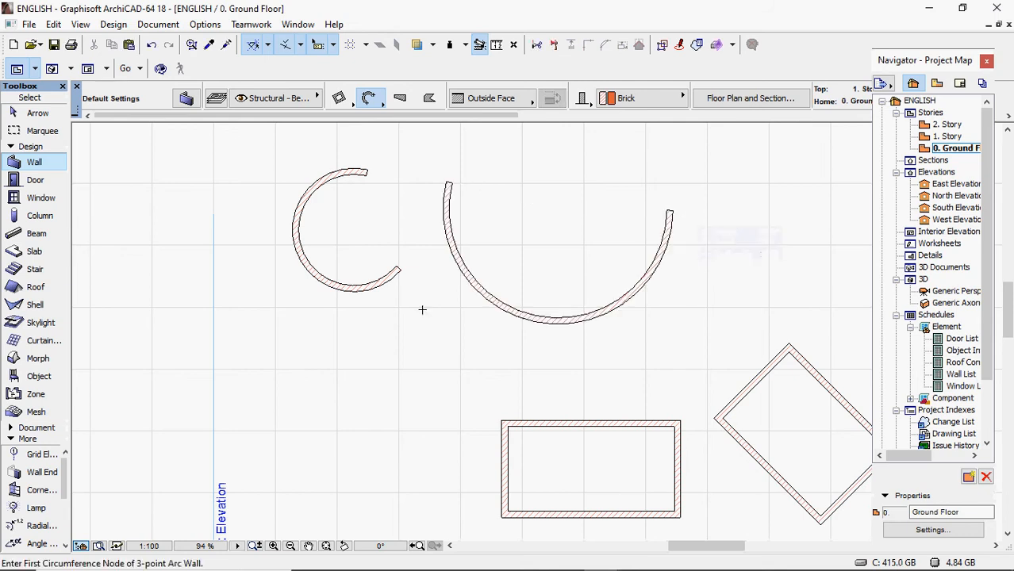
- Draw a full circular wall above the tilted wall rectangle with the circumference-point and tangency method
scroll(376, 311, down, 4)
scroll(586, 259, up, 3)
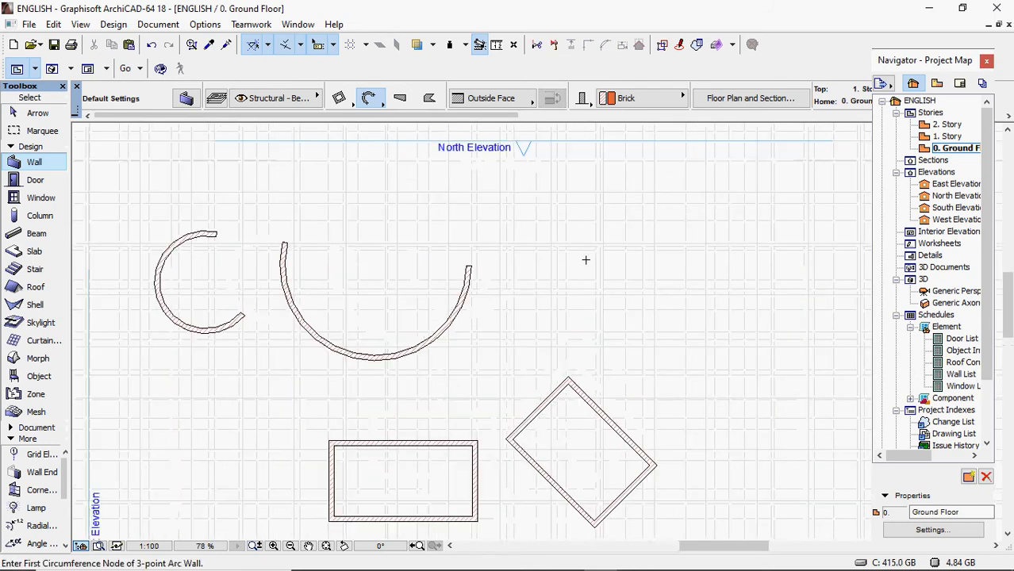
click(367, 100)
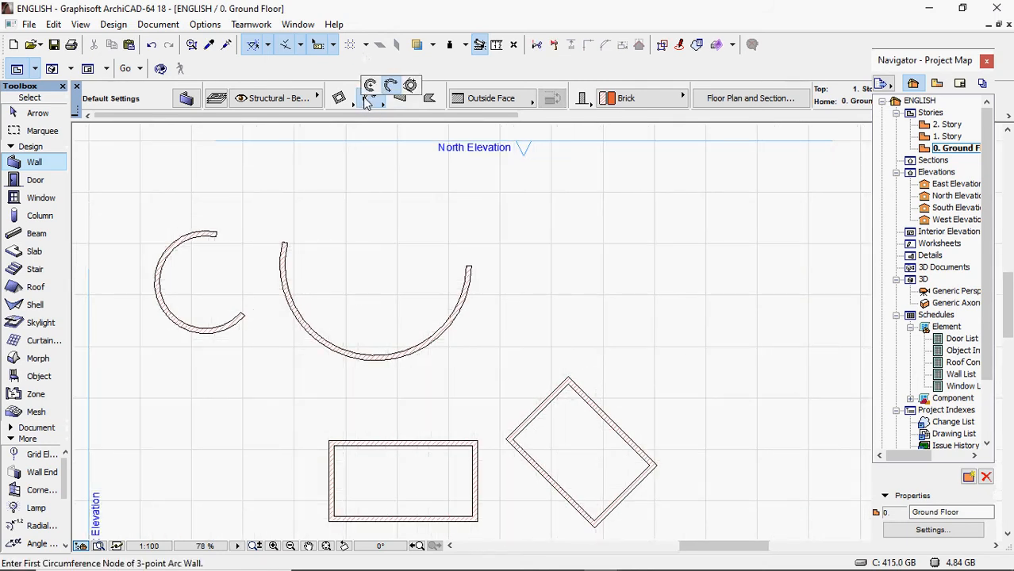
click(411, 86)
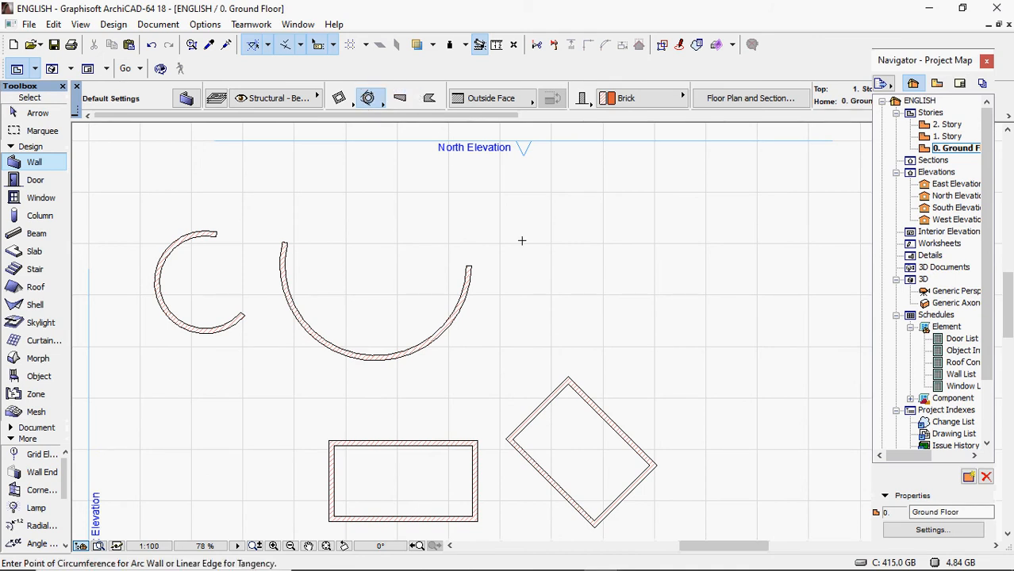
click(621, 197)
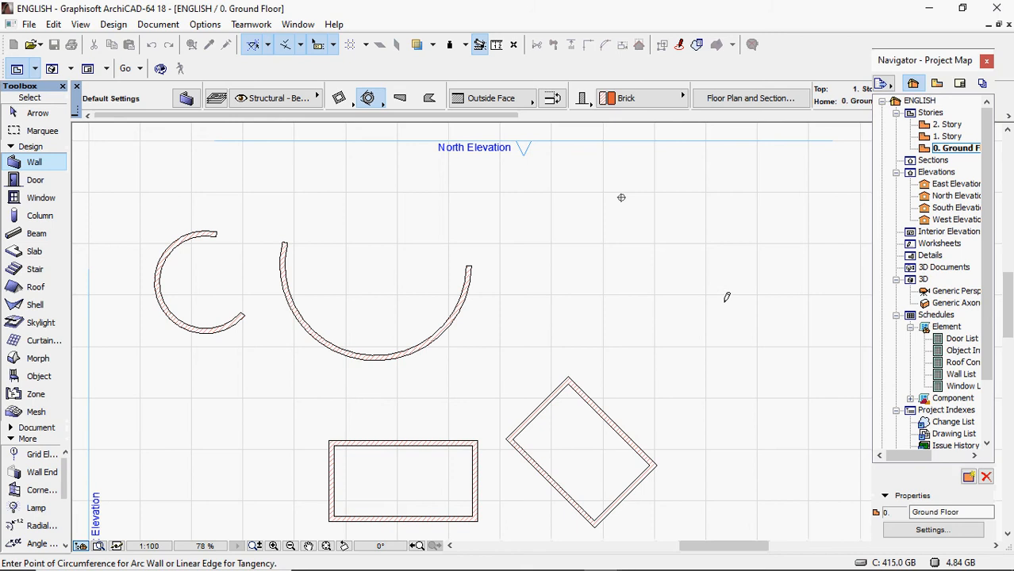
click(631, 322)
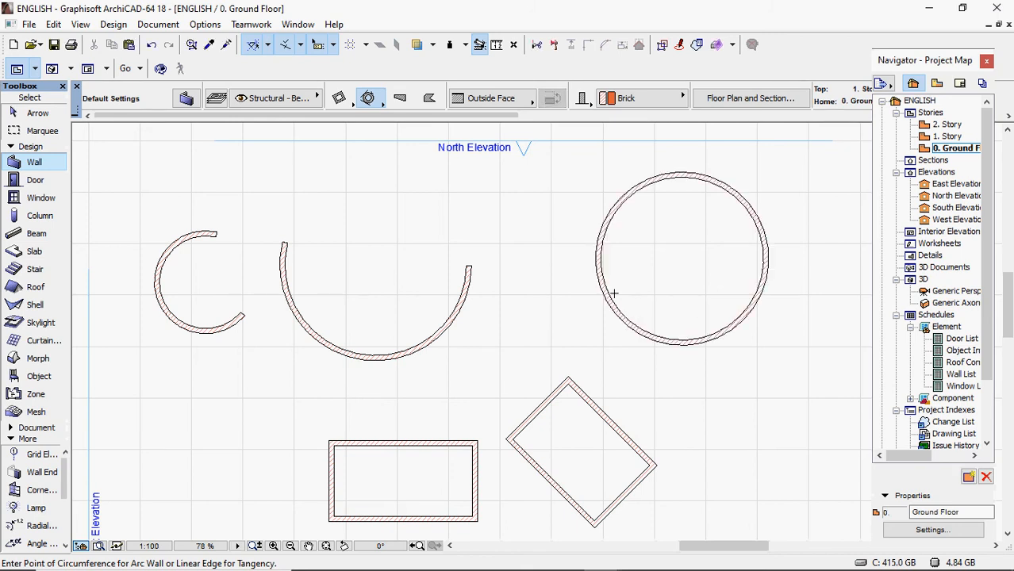
scroll(475, 284, down, 3)
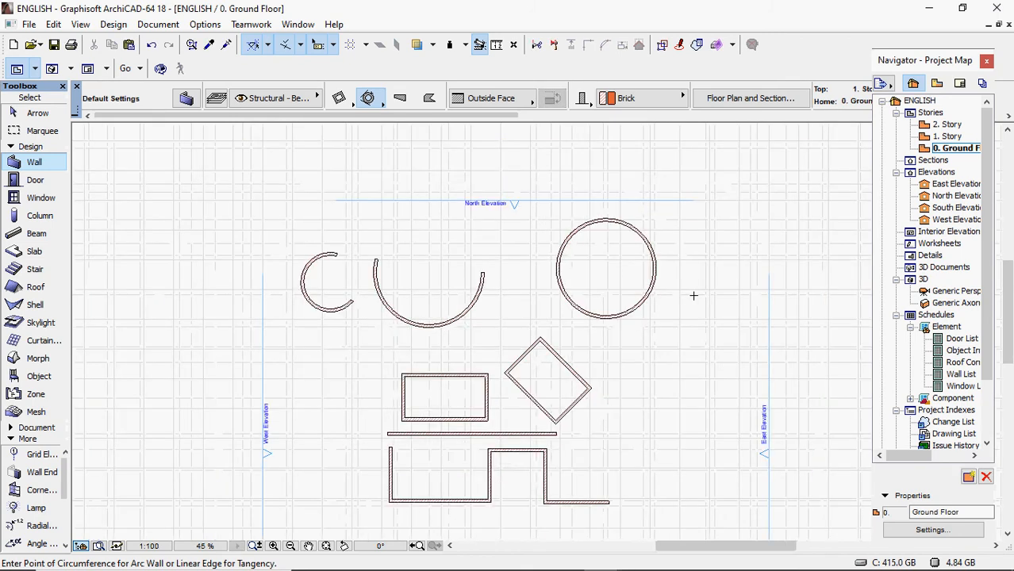
scroll(650, 290, up, 3)
scroll(636, 287, down, 3)
scroll(636, 286, up, 3)
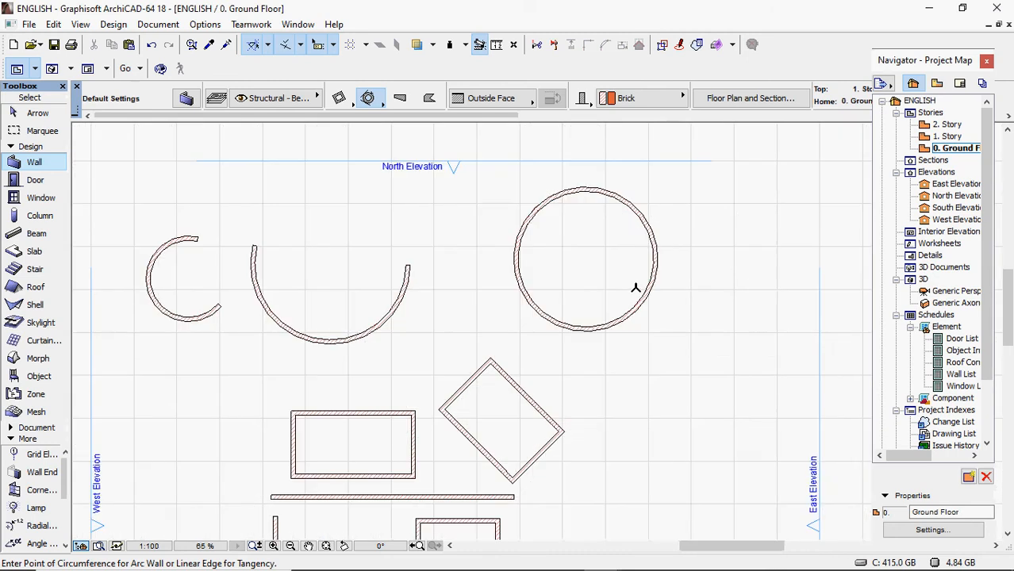
scroll(637, 288, down, 3)
scroll(647, 292, up, 3)
- Draw a horizontal trapezoid wall beside the lower edge of the circular wall, tapering from thickness 30 to 70
scroll(693, 299, up, 6)
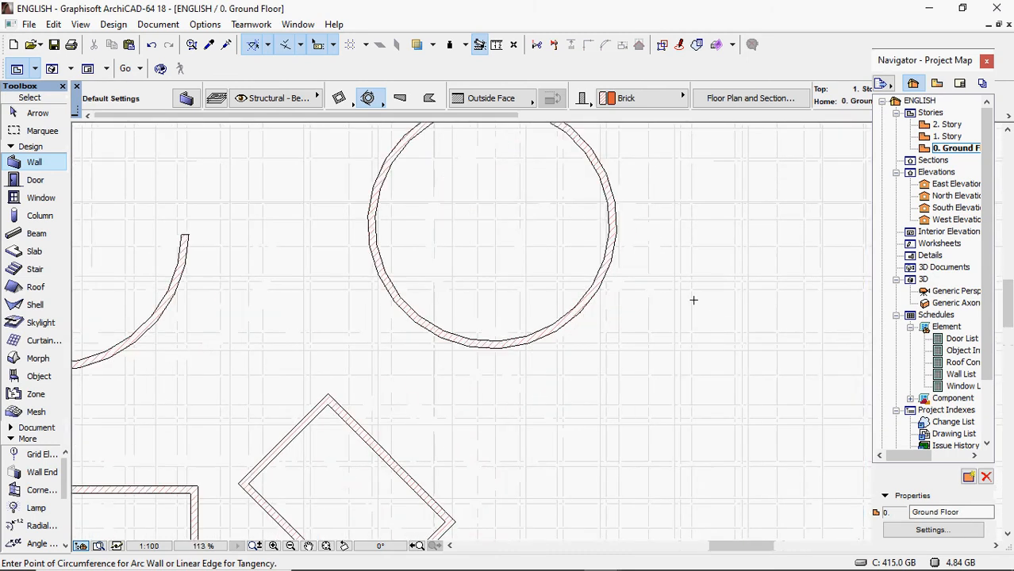
scroll(532, 306, down, 4)
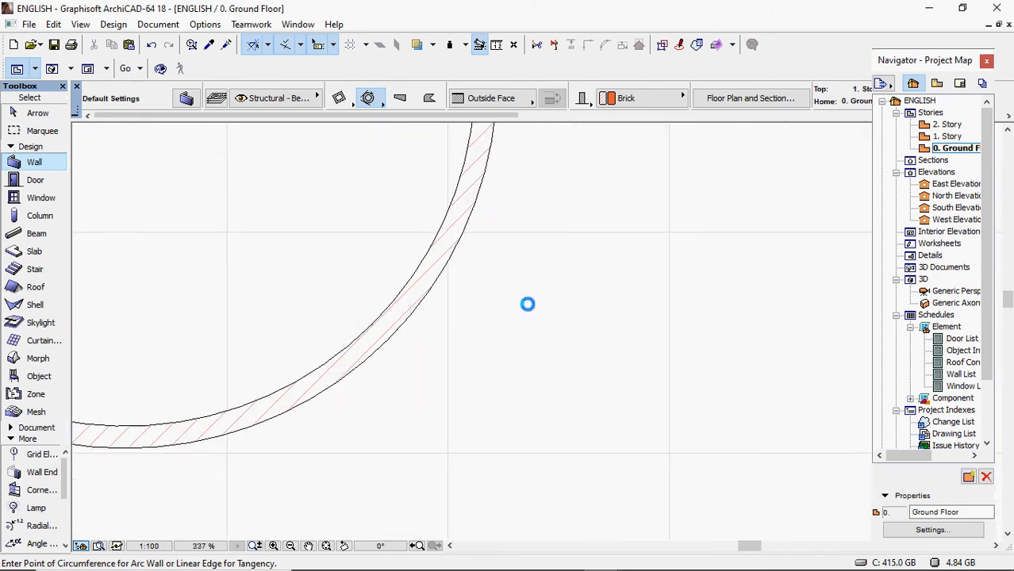
scroll(671, 374, up, 2)
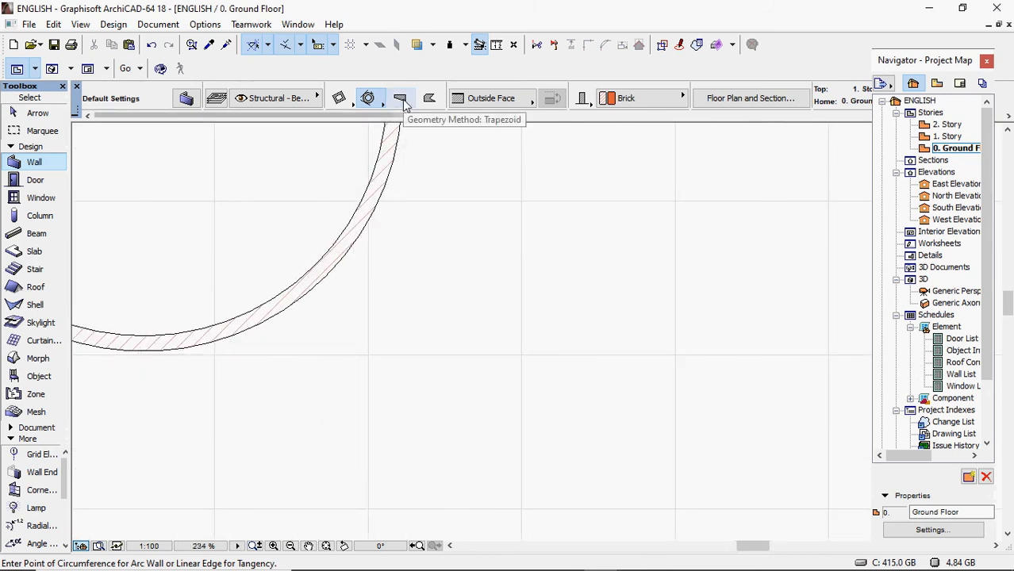
click(402, 101)
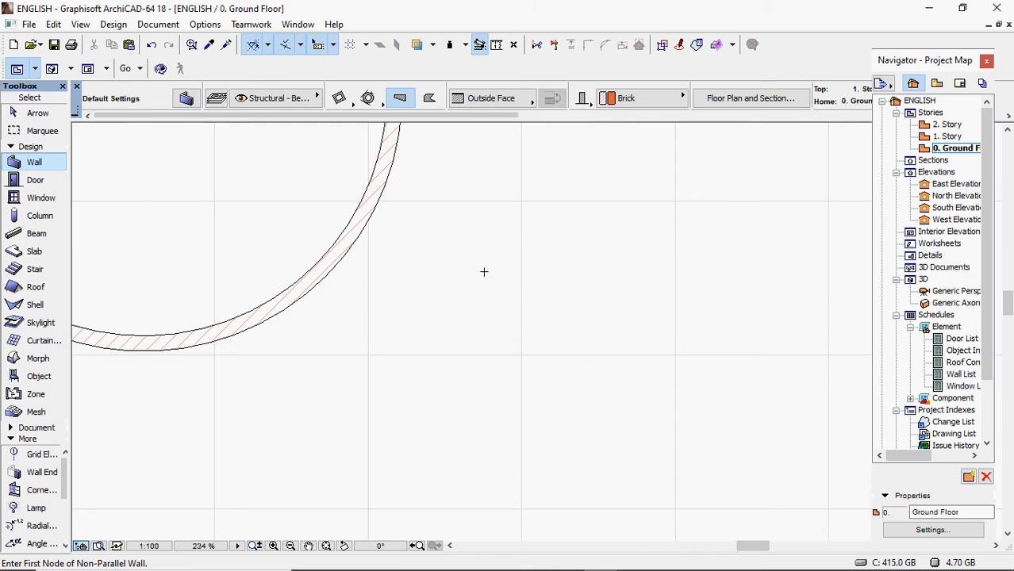
click(186, 98)
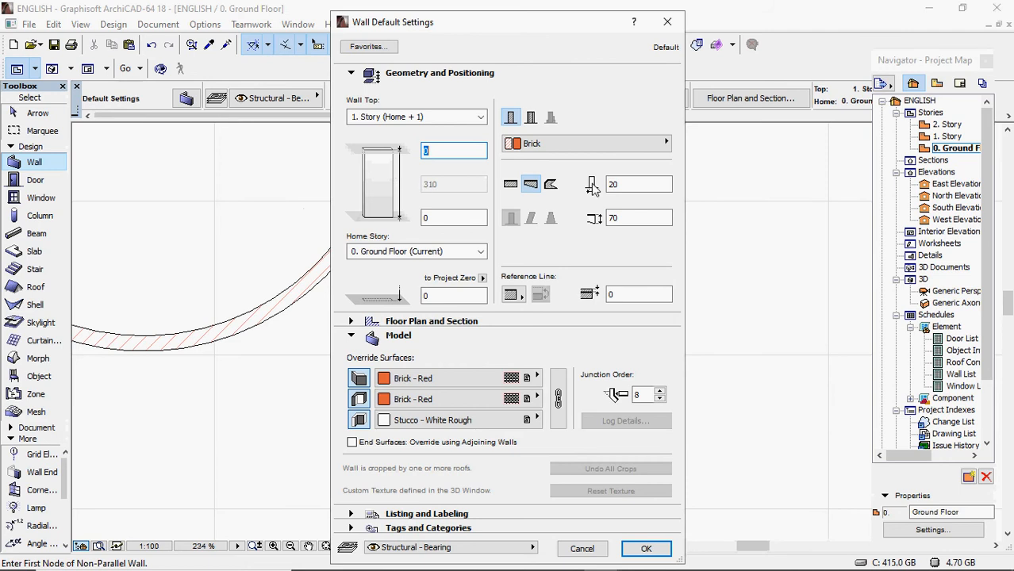
click(628, 184)
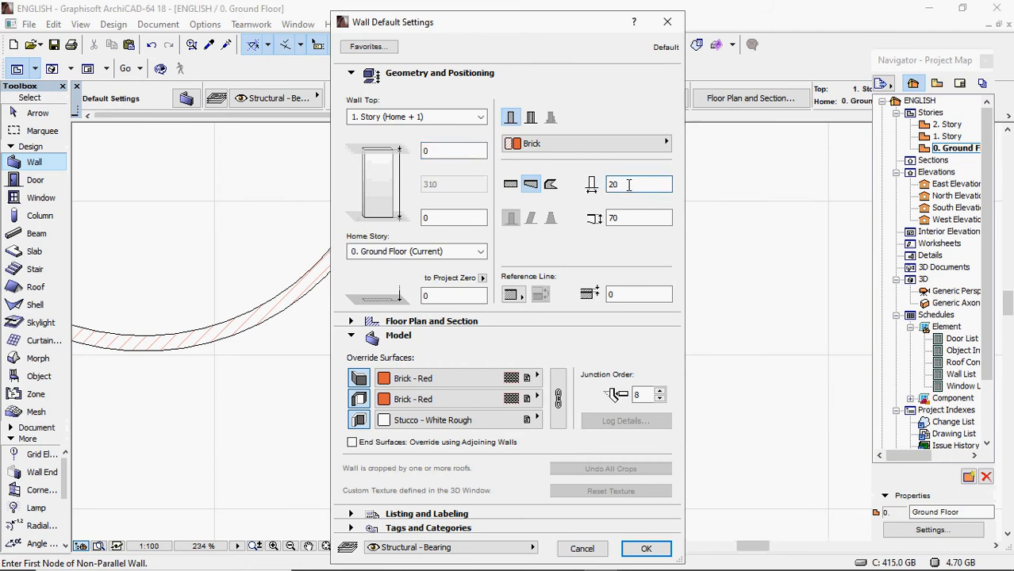
key(BackSpace)
key(BackSpace)
click(631, 219)
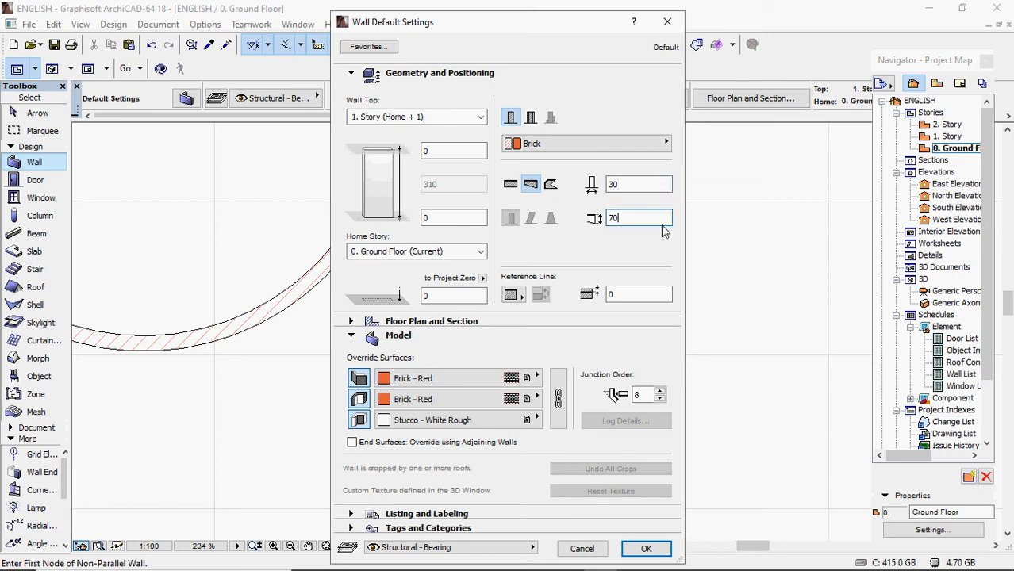
click(646, 549)
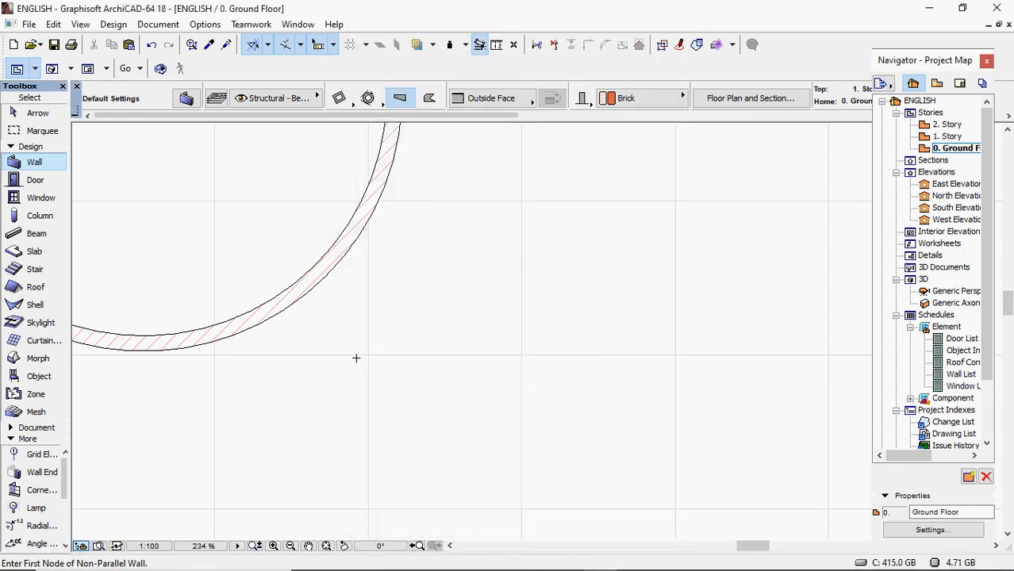
click(597, 354)
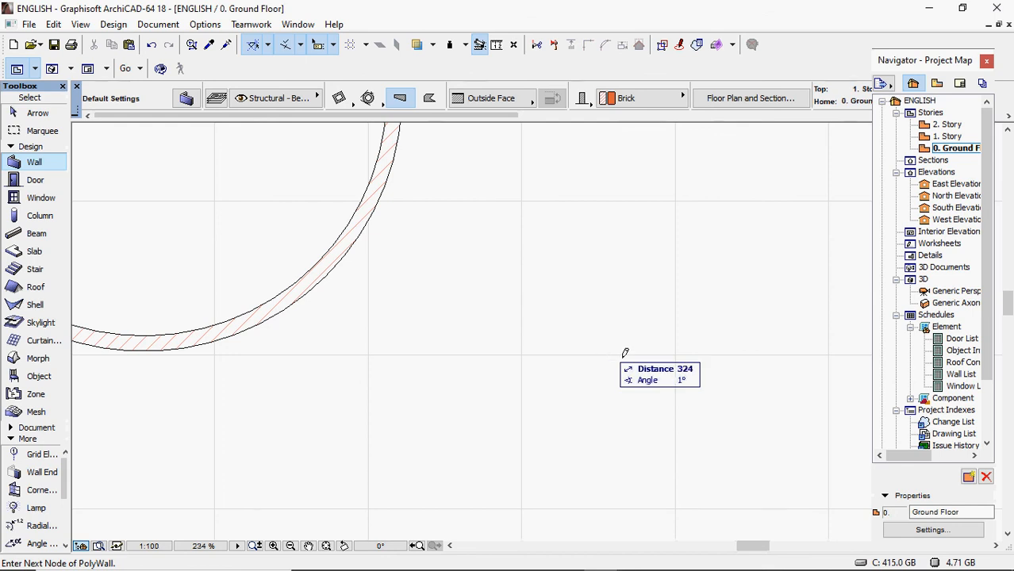
click(740, 354)
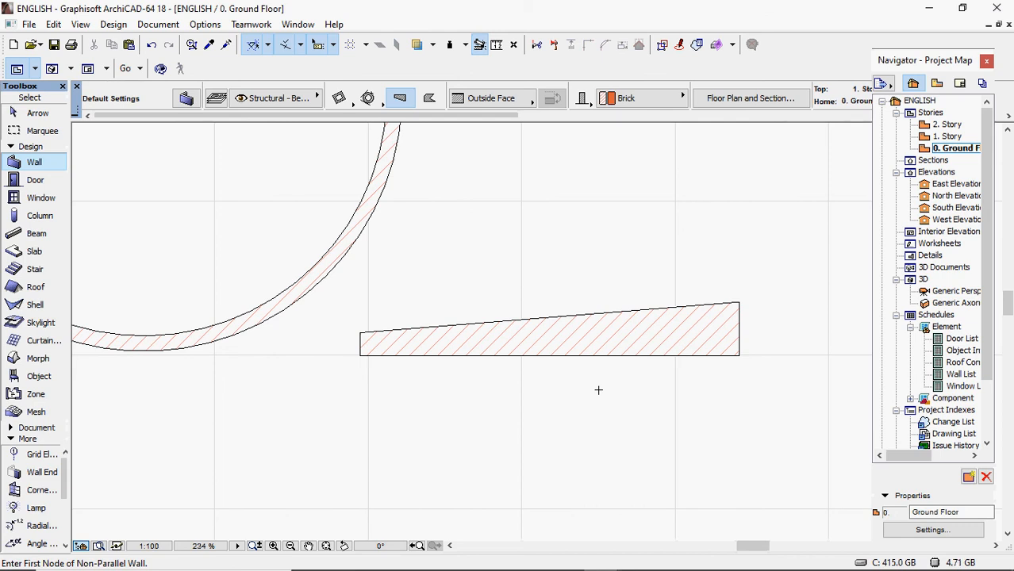
- Draw a solid house-shaped polygonal wall with five corners and a peaked upper edge below the trapezoid wall
click(429, 99)
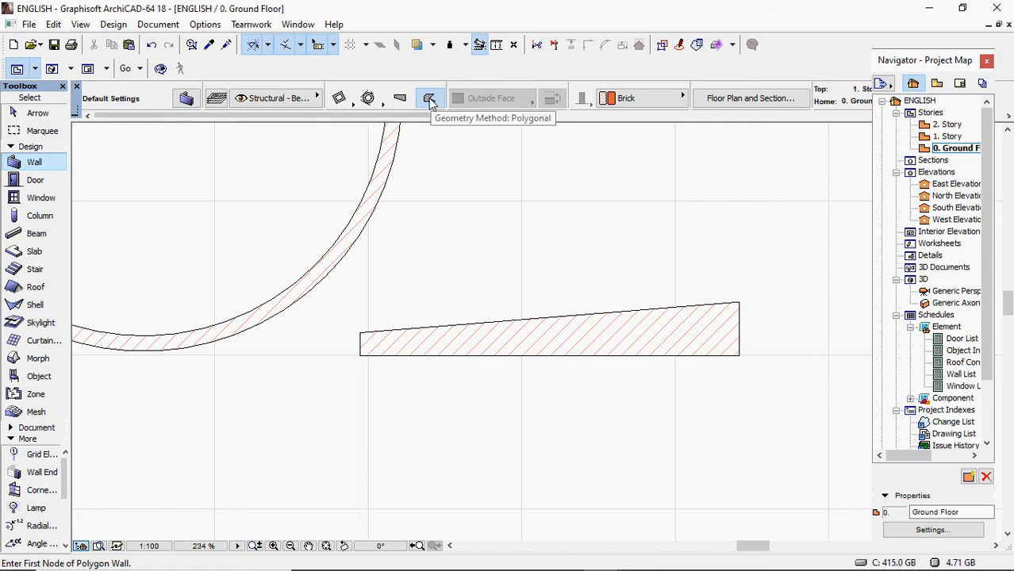
scroll(371, 265, down, 4)
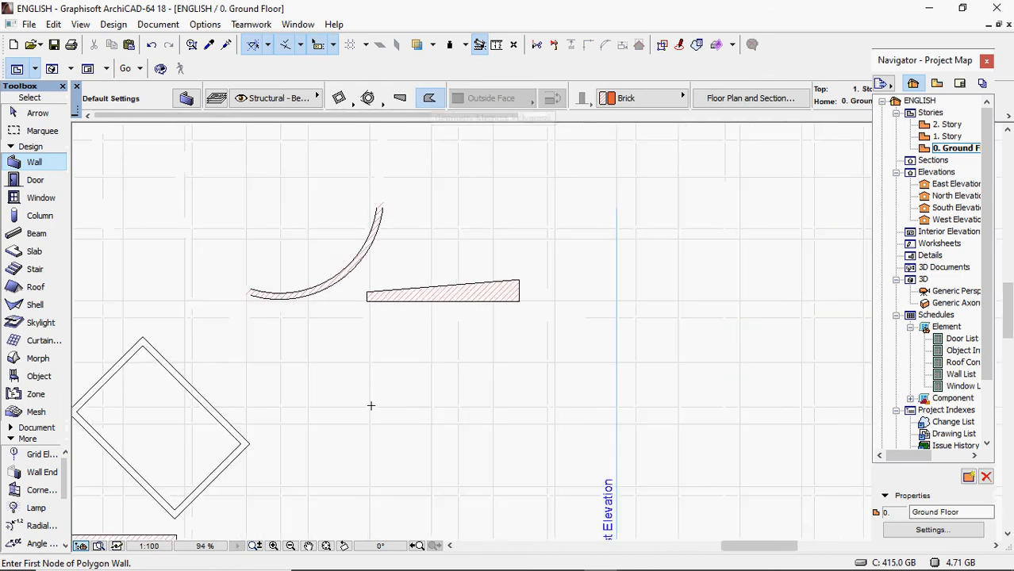
scroll(435, 249, down, 2)
scroll(415, 371, up, 2)
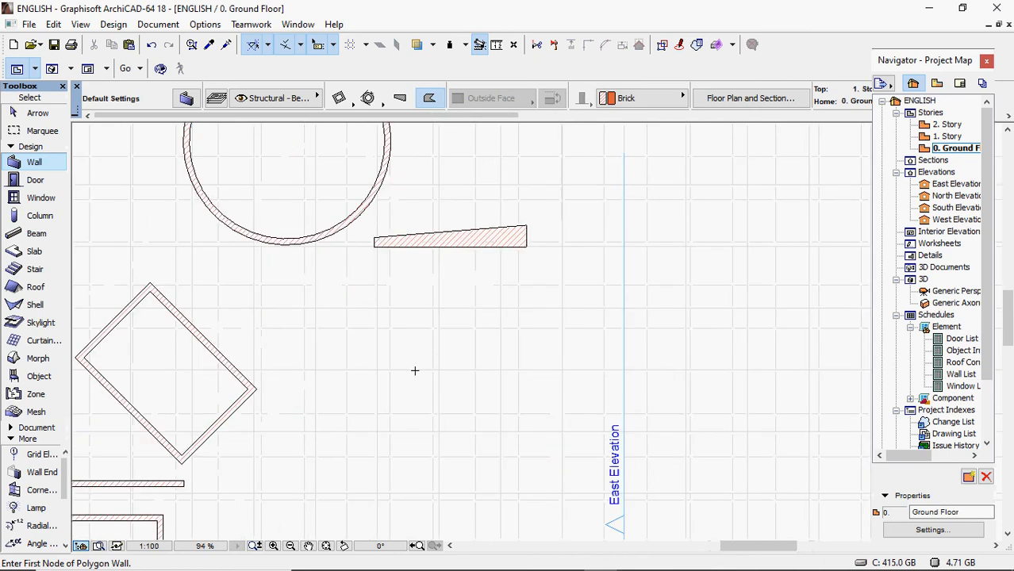
scroll(415, 371, up, 3)
scroll(409, 372, down, 2)
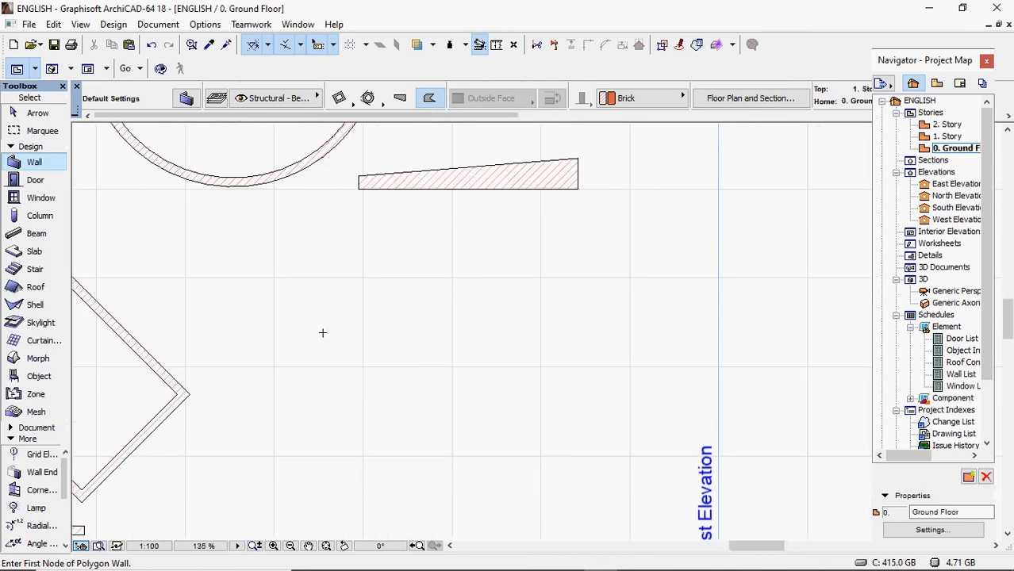
click(314, 262)
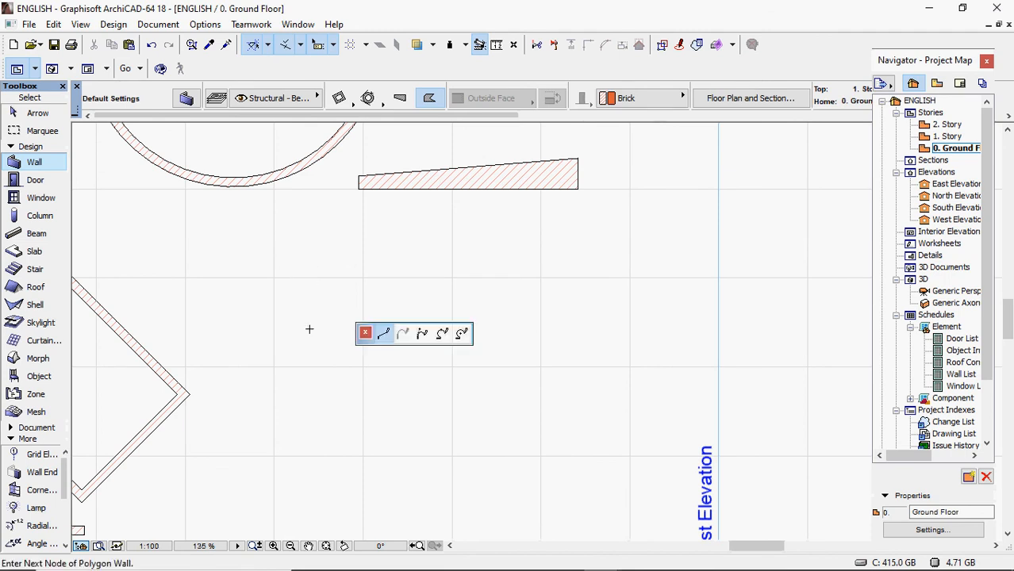
click(314, 384)
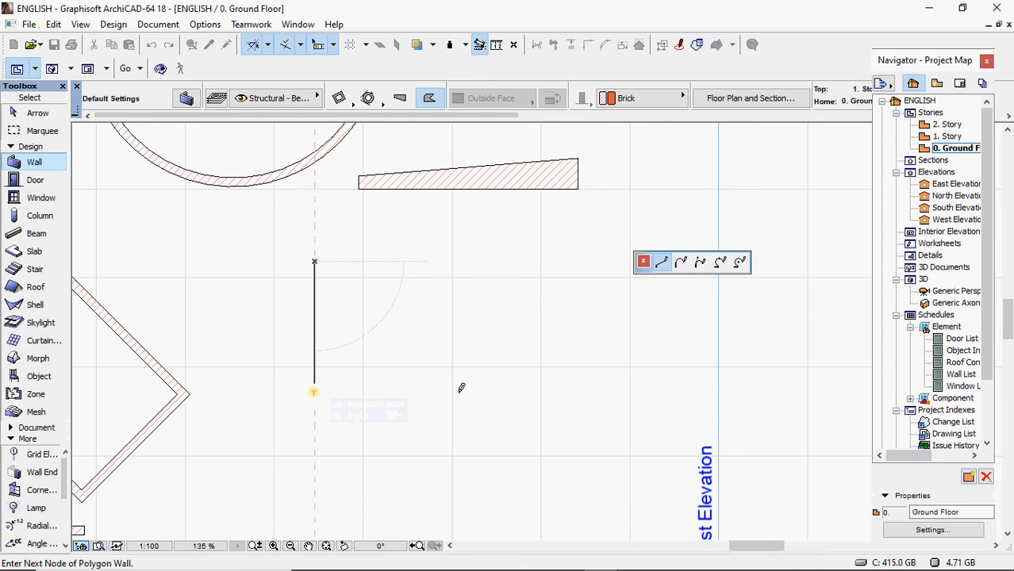
click(503, 383)
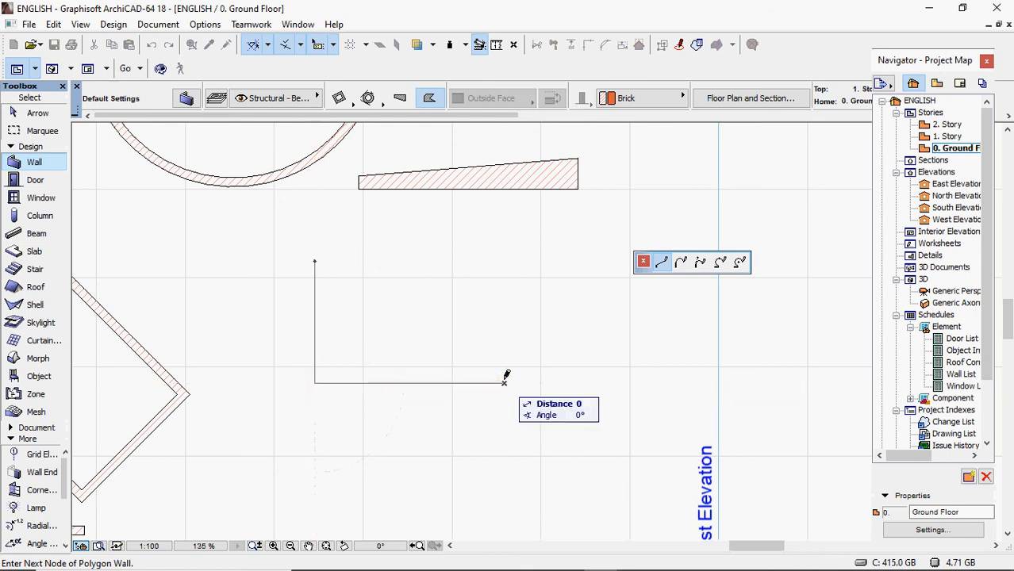
click(504, 261)
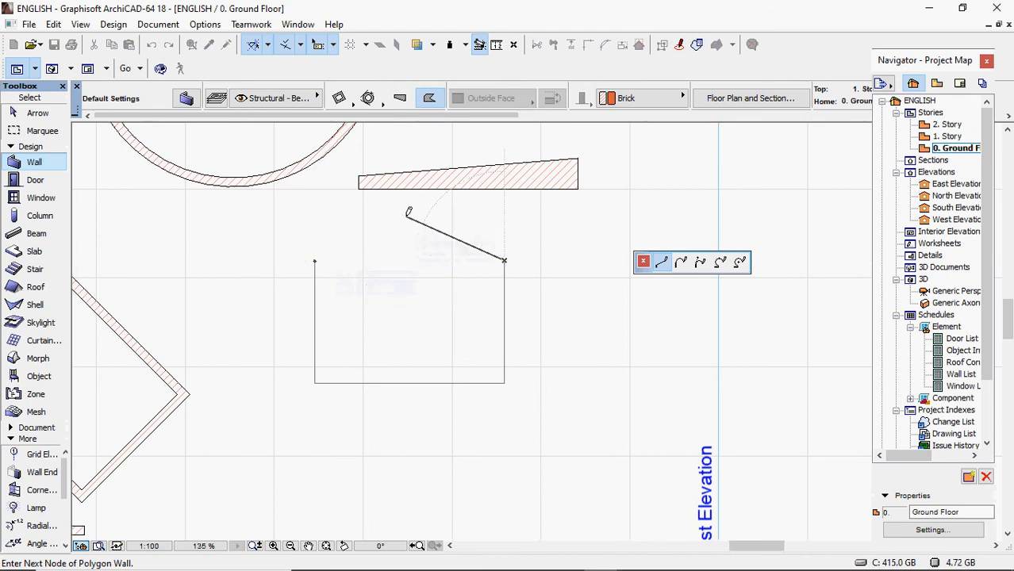
click(315, 260)
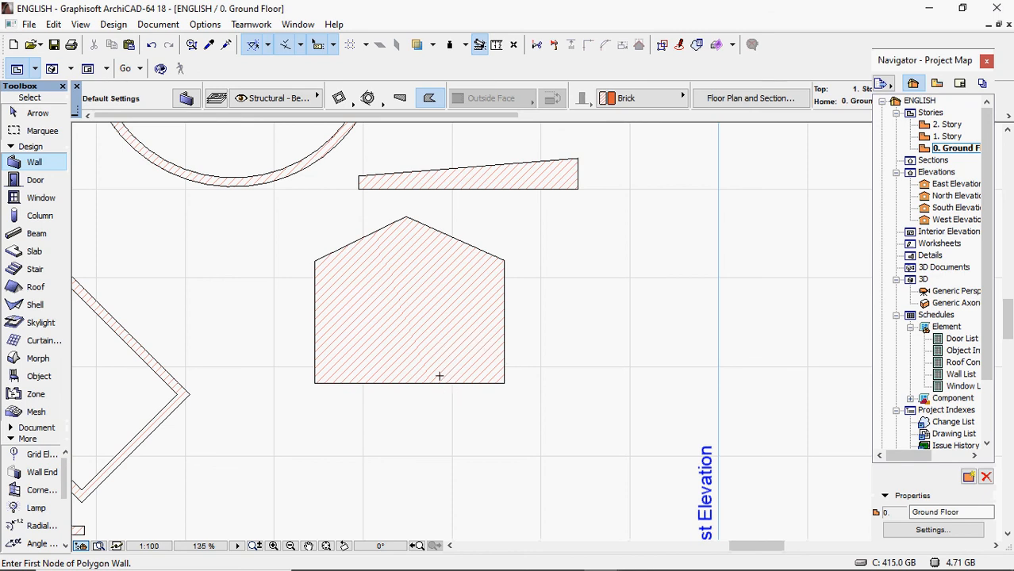
- Show the model in the 3D perspective view and orbit around it to examine all the walls
scroll(440, 376, down, 2)
scroll(440, 376, up, 2)
scroll(442, 377, down, 2)
scroll(442, 377, up, 2)
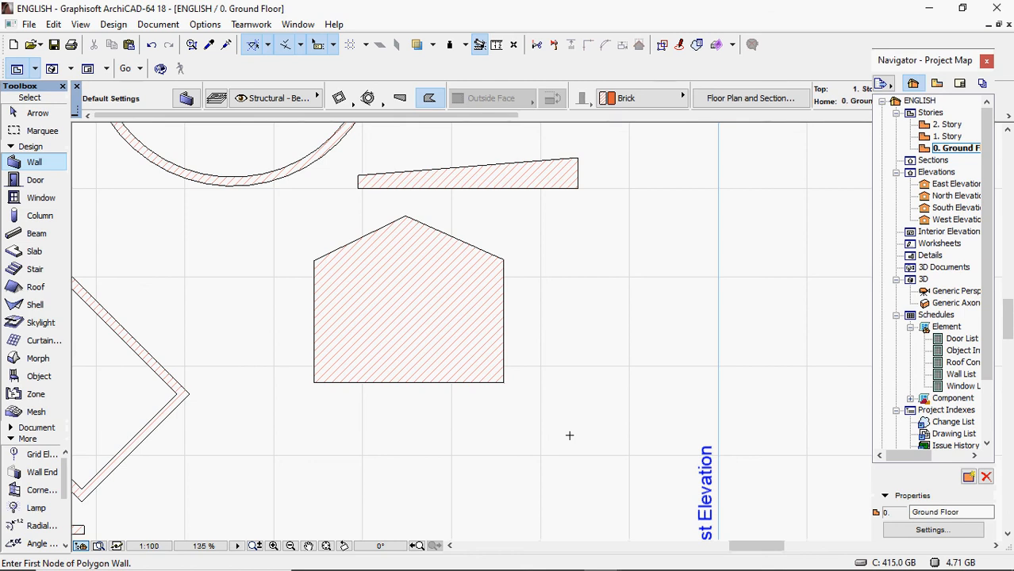
key(F3)
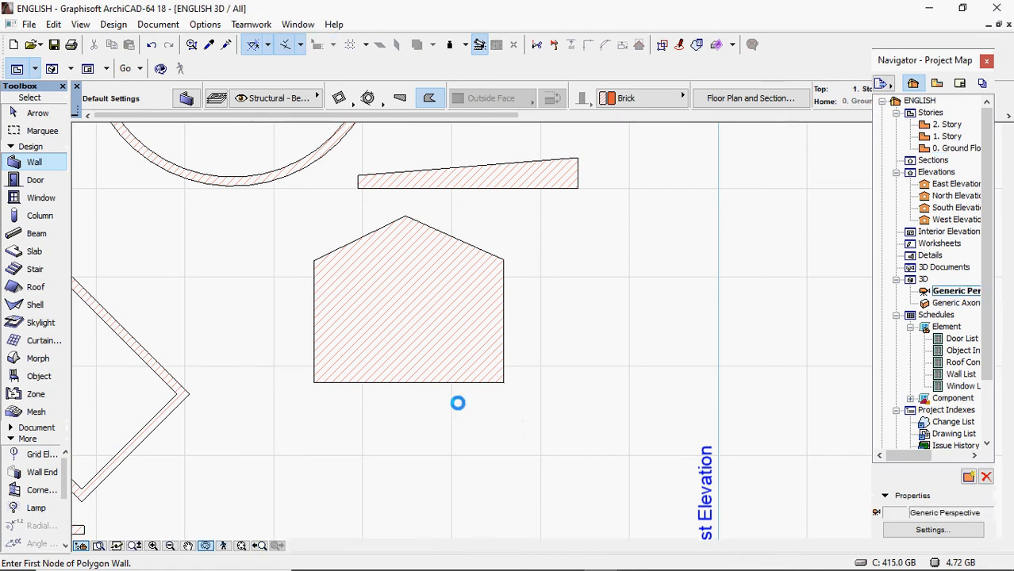
shift+middle_drag(470, 360, 540, 332)
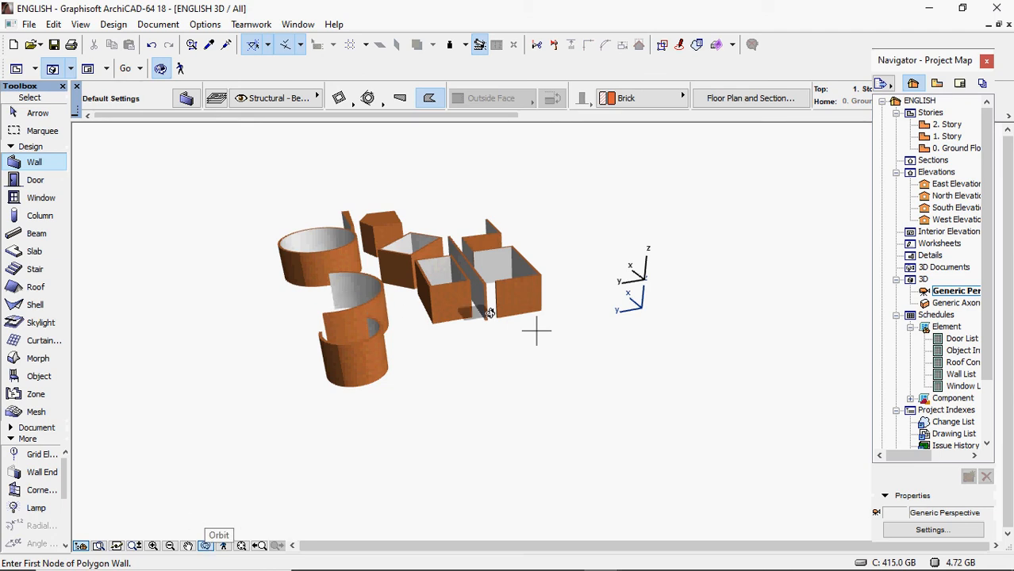
shift+middle_drag(537, 333, 379, 284)
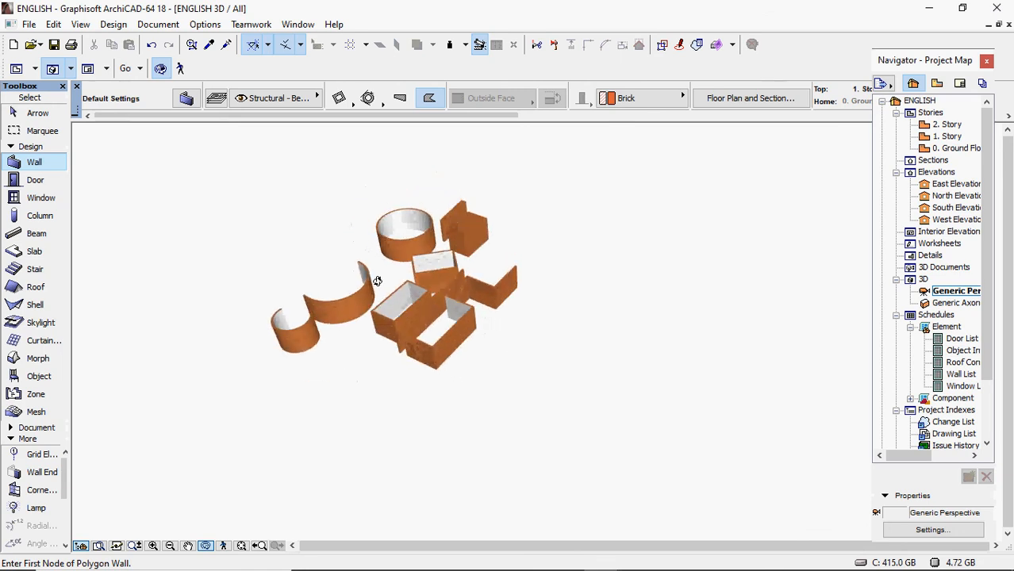